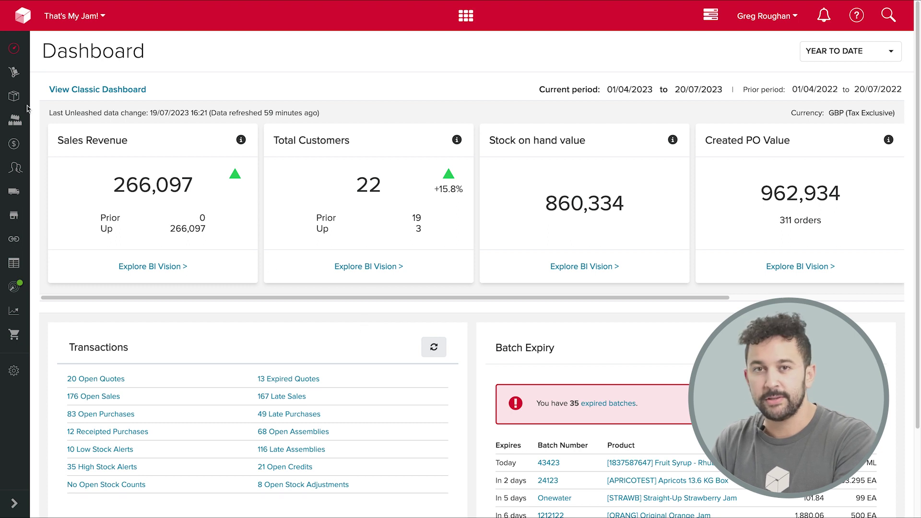
- Open the View Bills of Materials list under Production > Bill of Materials
click(15, 118)
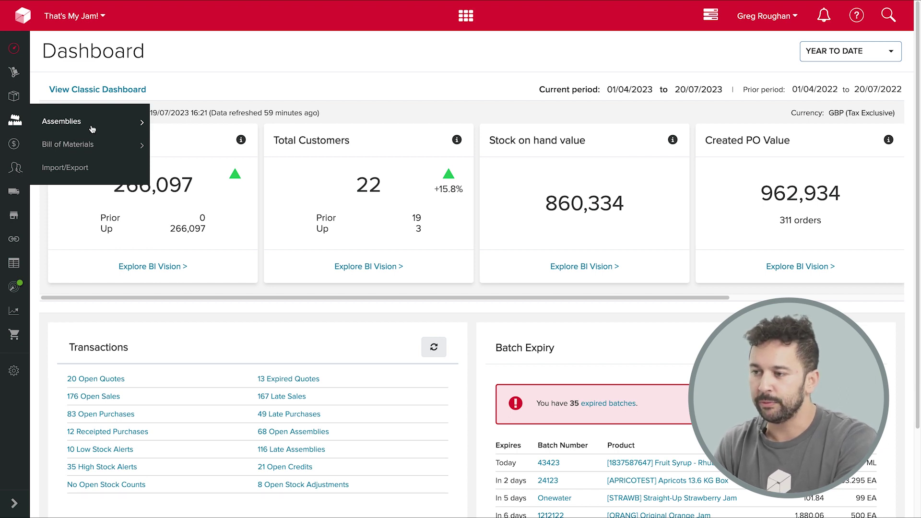
click(90, 145)
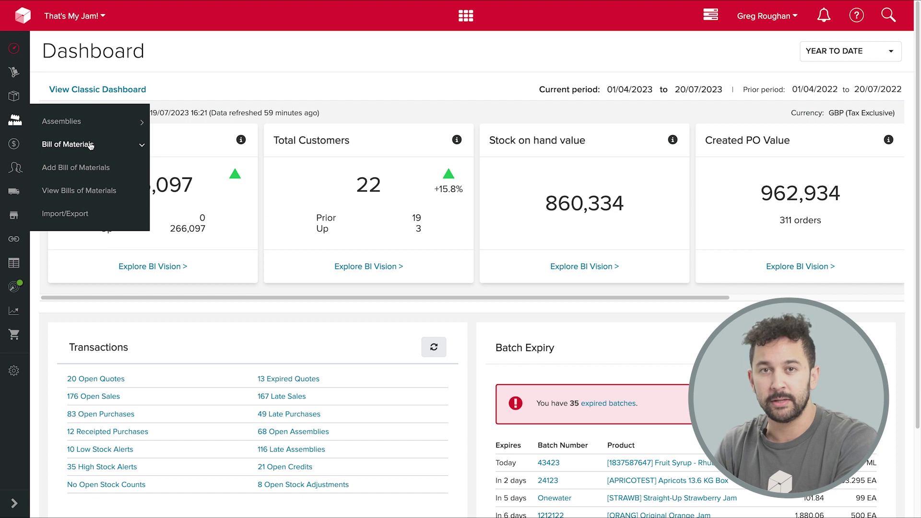
click(92, 193)
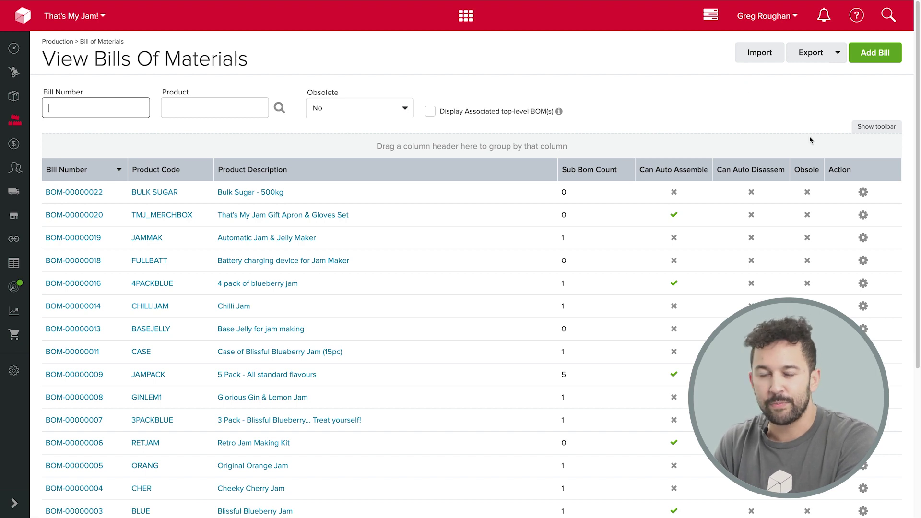
drag(918, 98, 917, 127)
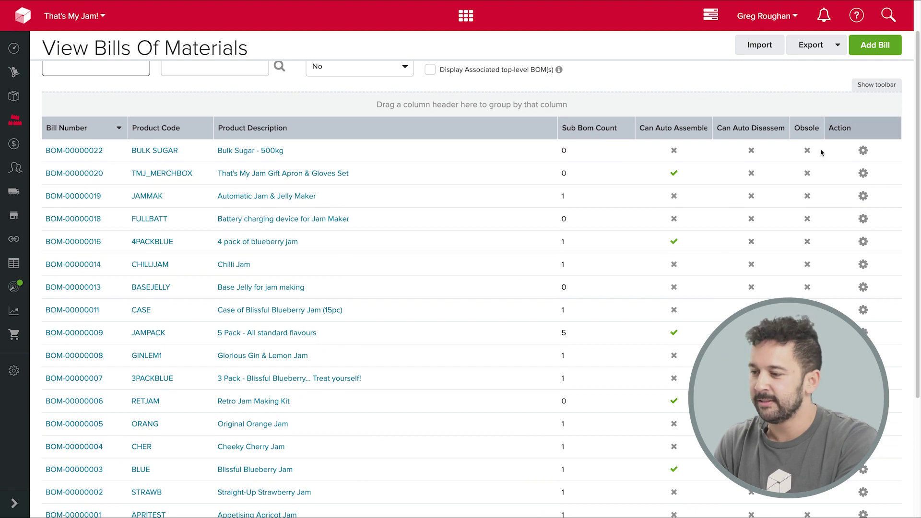
- Open BOM-00000005 for Original Orange Jam, with seven components totalling 4.79
click(54, 425)
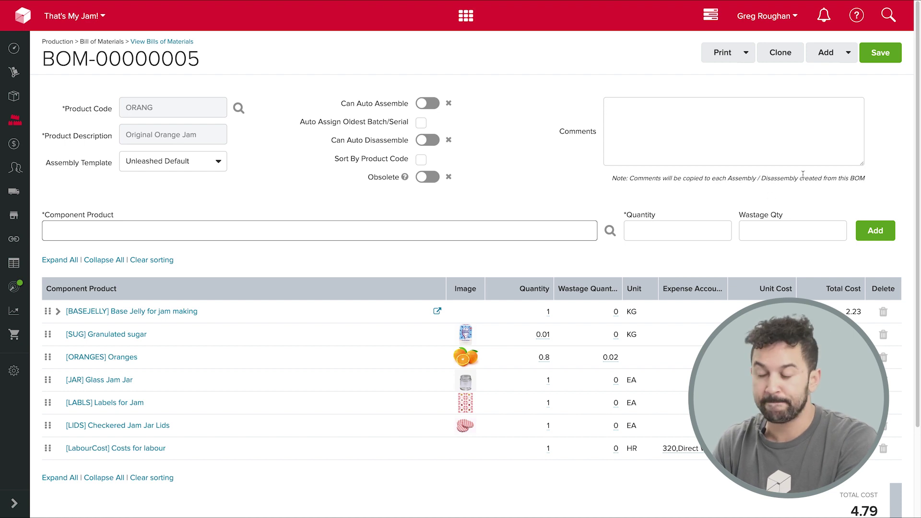
mouse_move(914, 158)
mouse_down()
mouse_move(916, 202)
mouse_move(915, 170)
mouse_up()
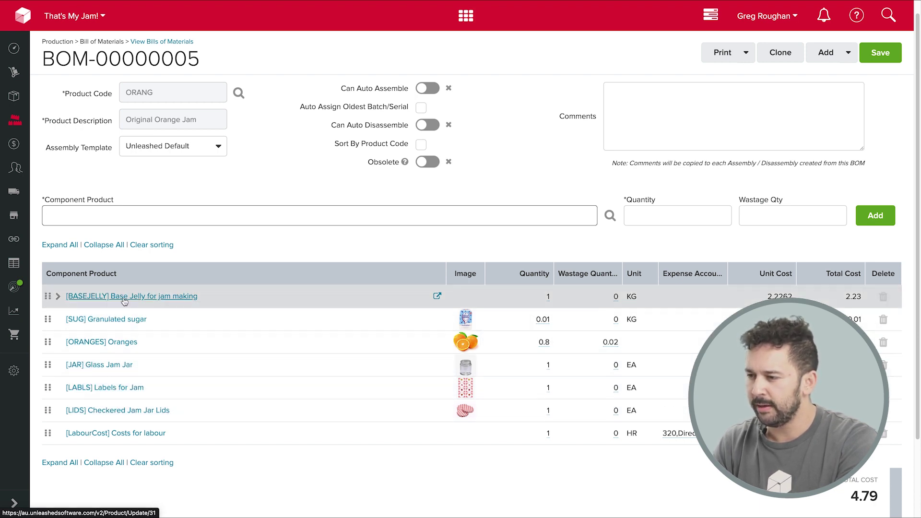
- Expand Base Jelly to show 0.25 Gelatine, 0.25 hours labour and 0.15 Granulated sugar
click(58, 297)
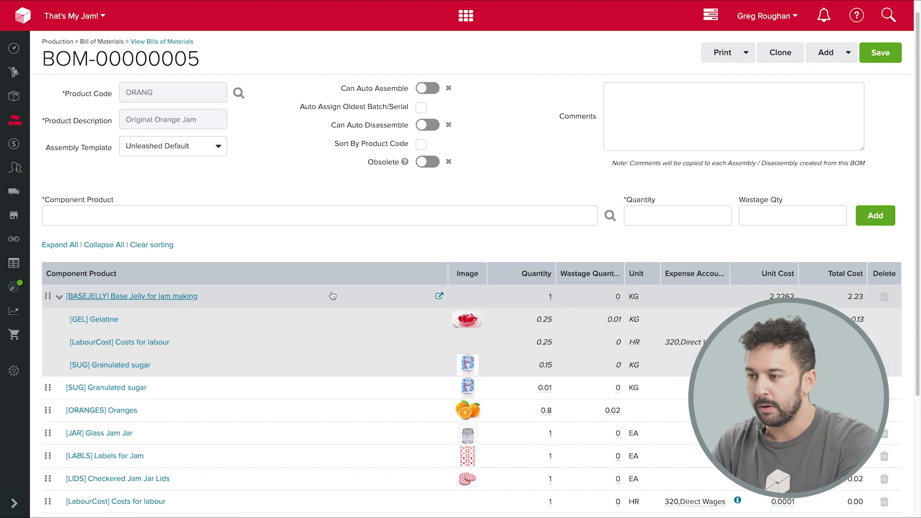
scroll(417, 242, down, 1)
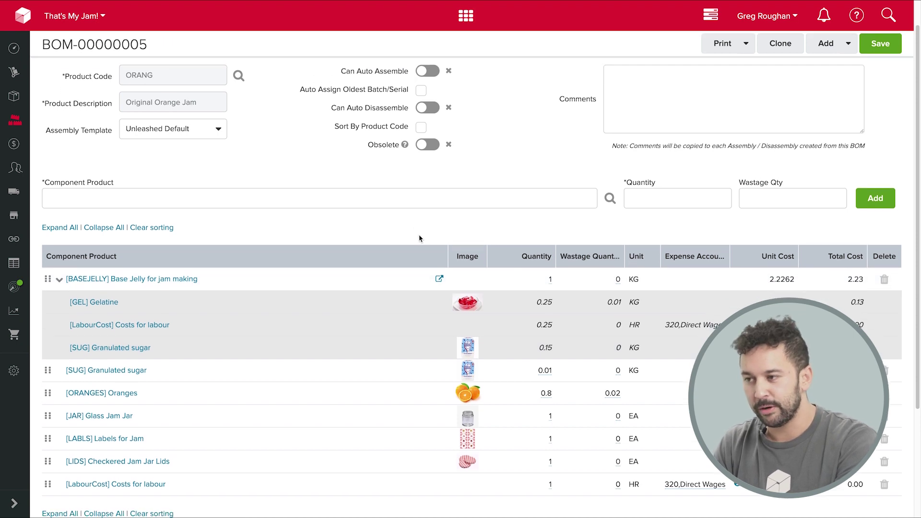
scroll(420, 239, up, 1)
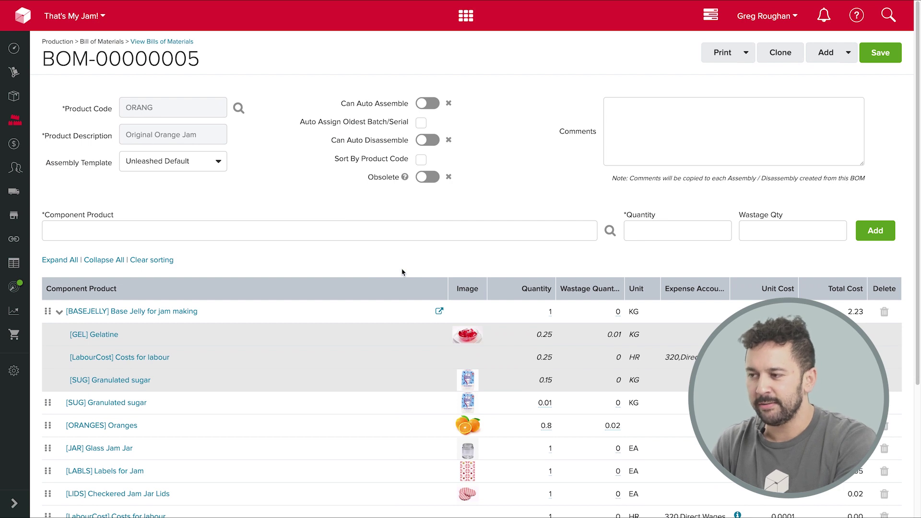
scroll(384, 269, down, 1)
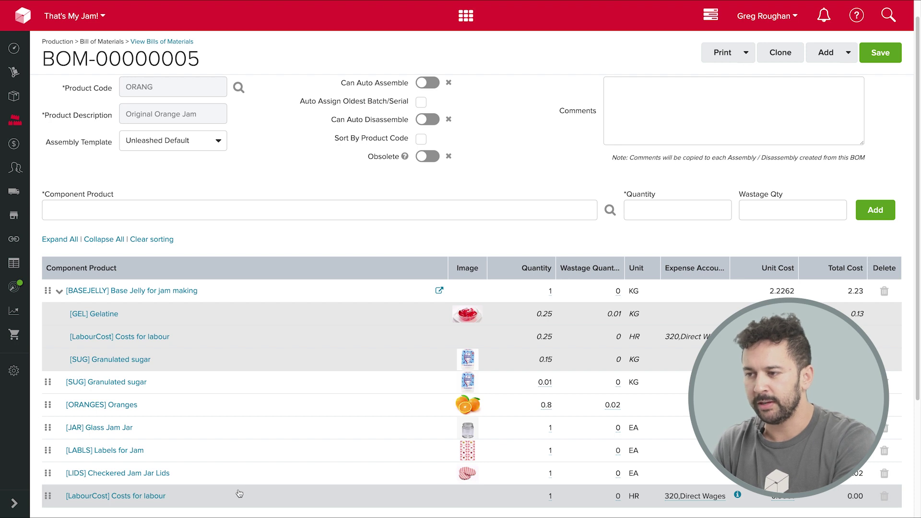
scroll(248, 493, down, 1)
scroll(249, 493, down, 2)
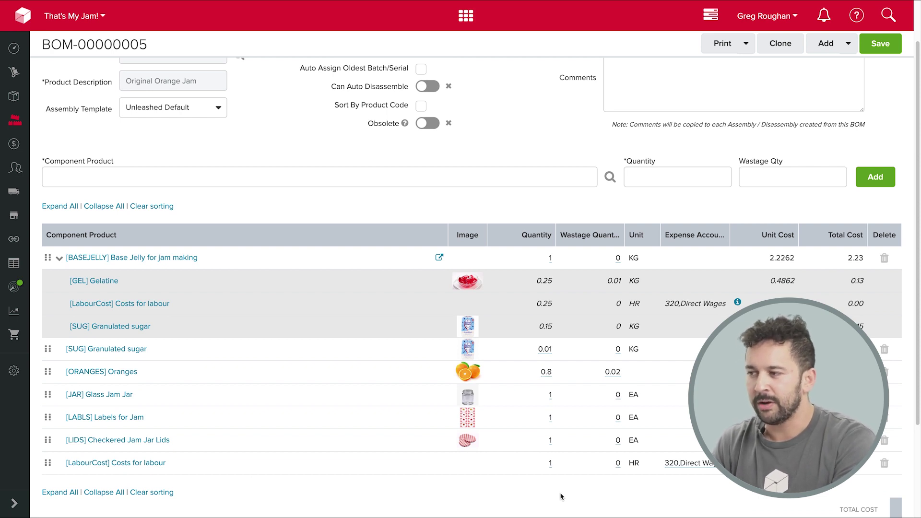
scroll(561, 493, down, 1)
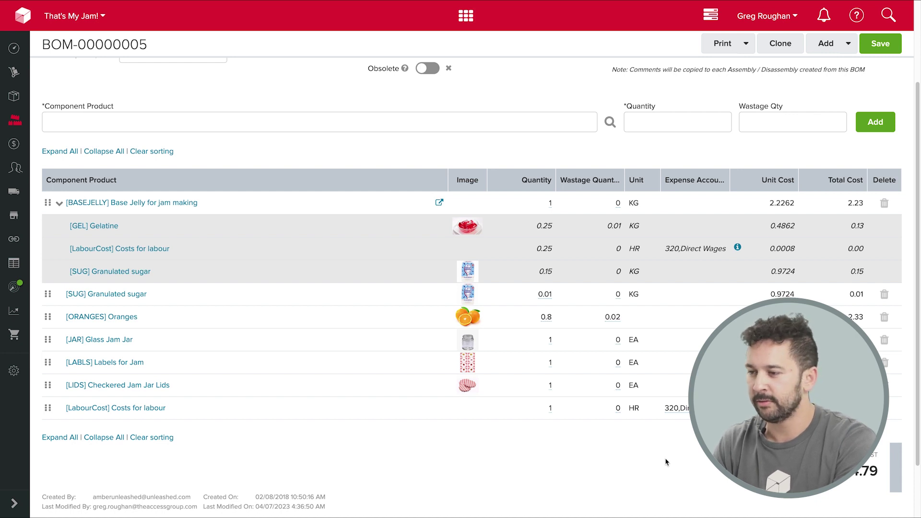
scroll(665, 462, up, 3)
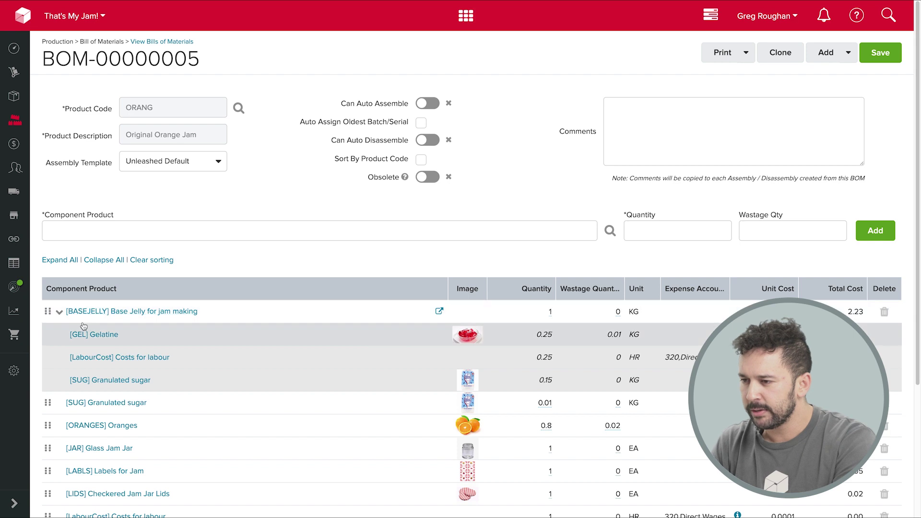
- Collapse the Base Jelly row and go to the [SUG] Granulated sugar product record
click(59, 311)
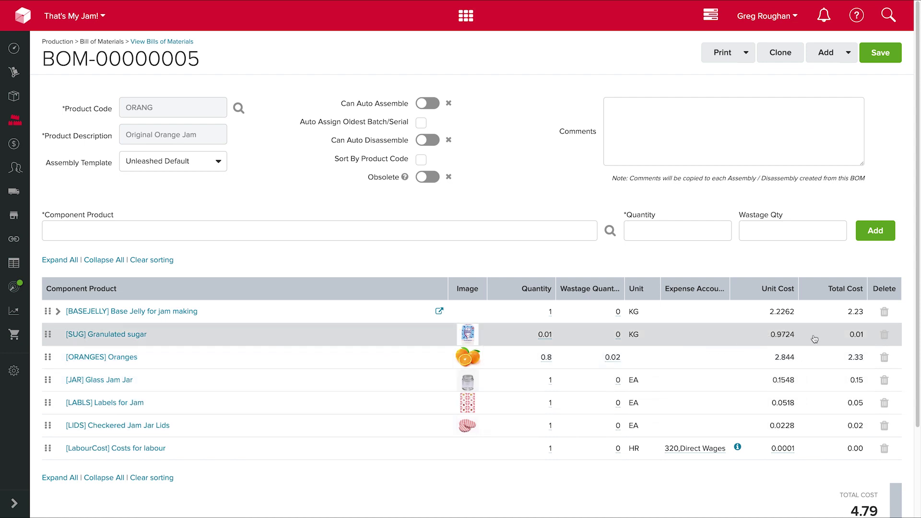
scroll(811, 338, down, 1)
scroll(815, 340, down, 3)
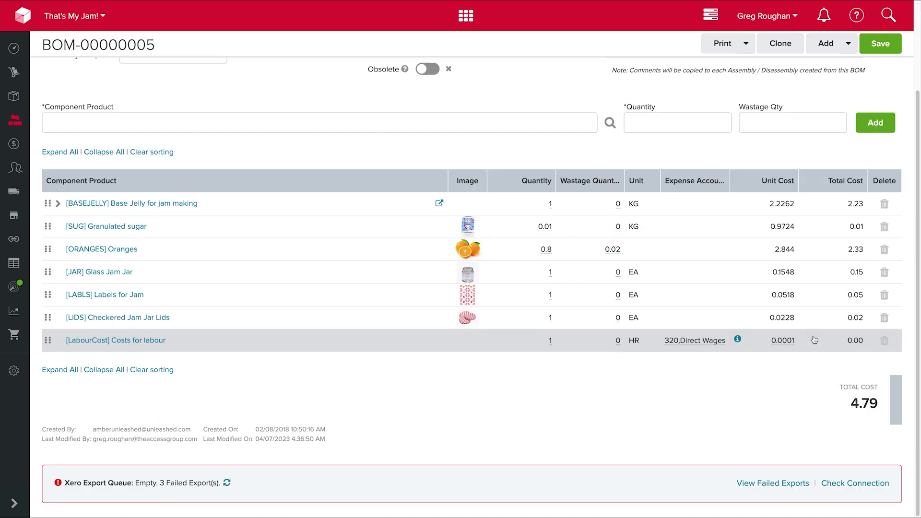
scroll(815, 340, up, 3)
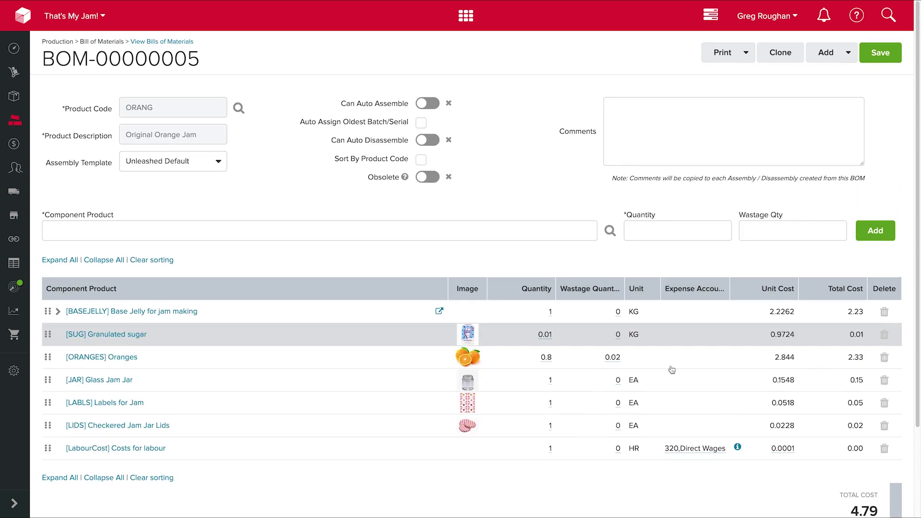
mouse_move(835, 504)
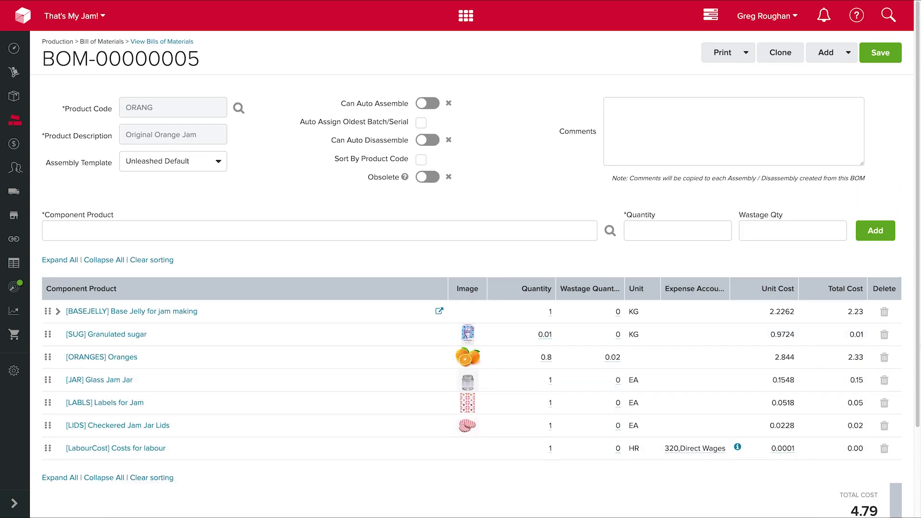
drag(917, 338, 917, 349)
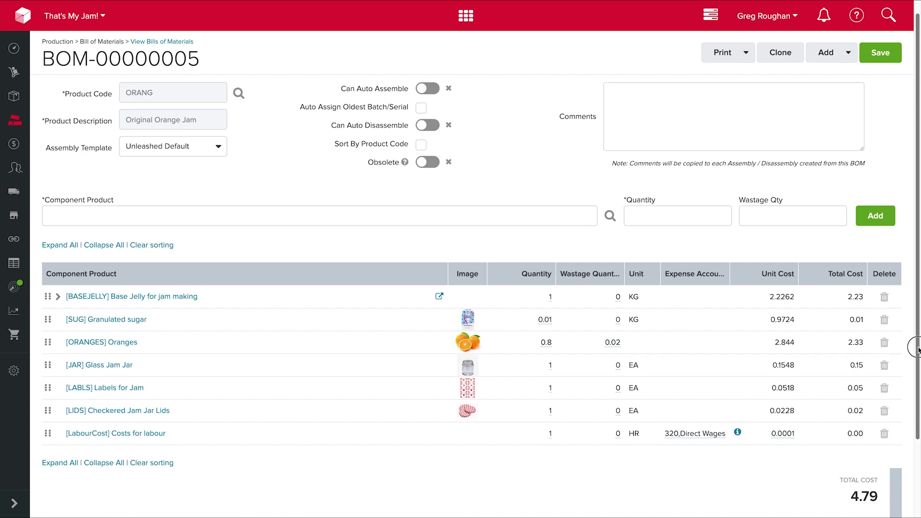
drag(918, 349, 918, 356)
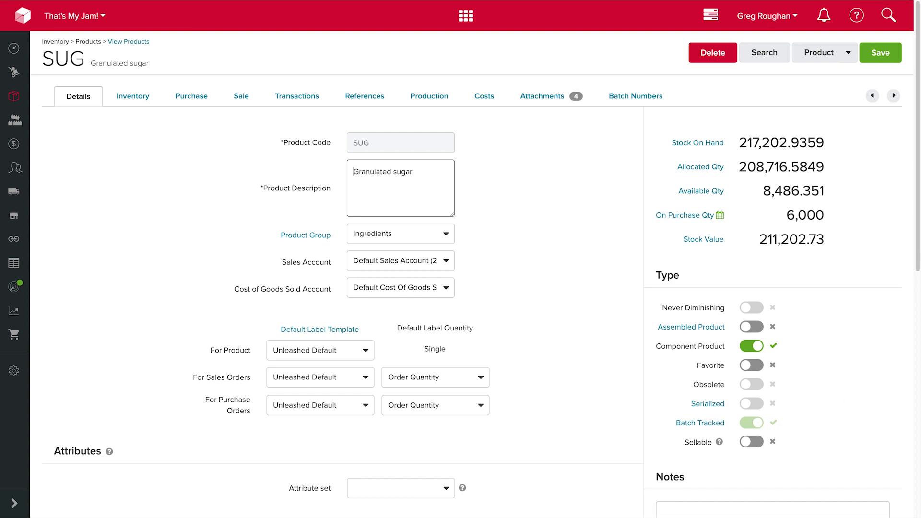
click(917, 246)
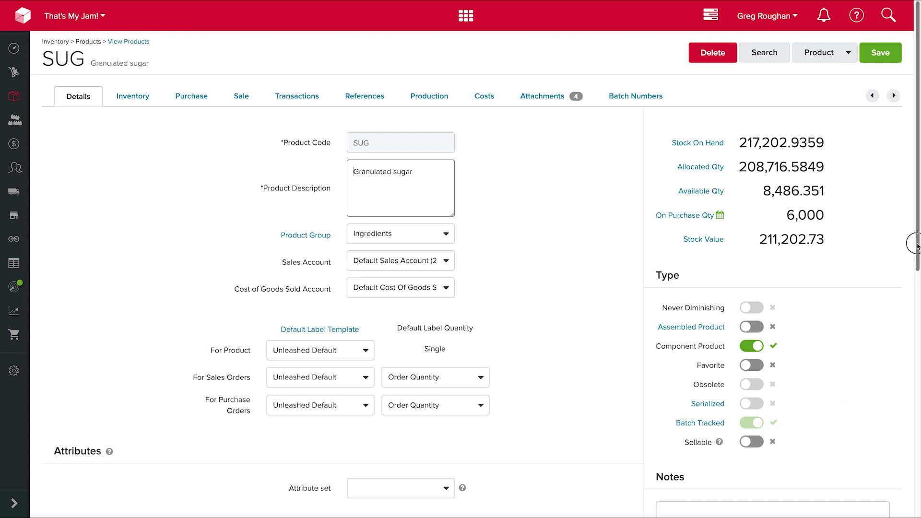
drag(917, 246, 895, 469)
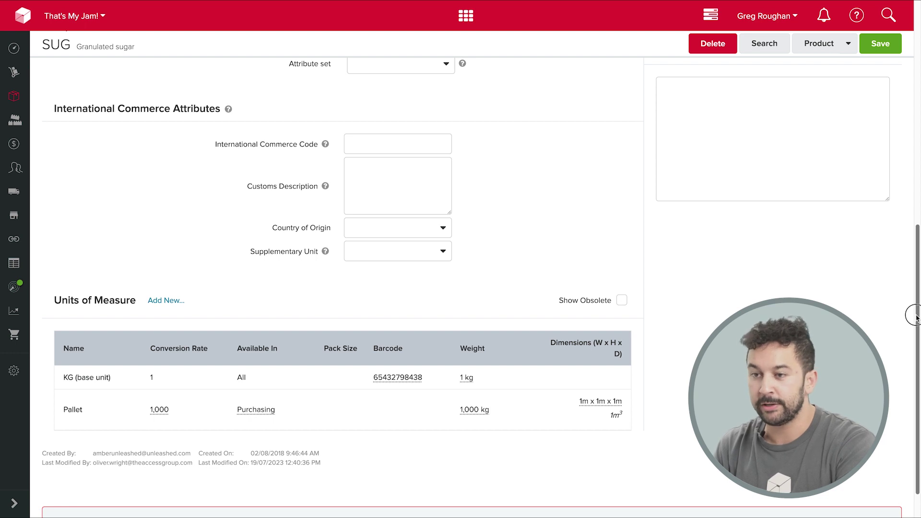
drag(915, 317, 916, 108)
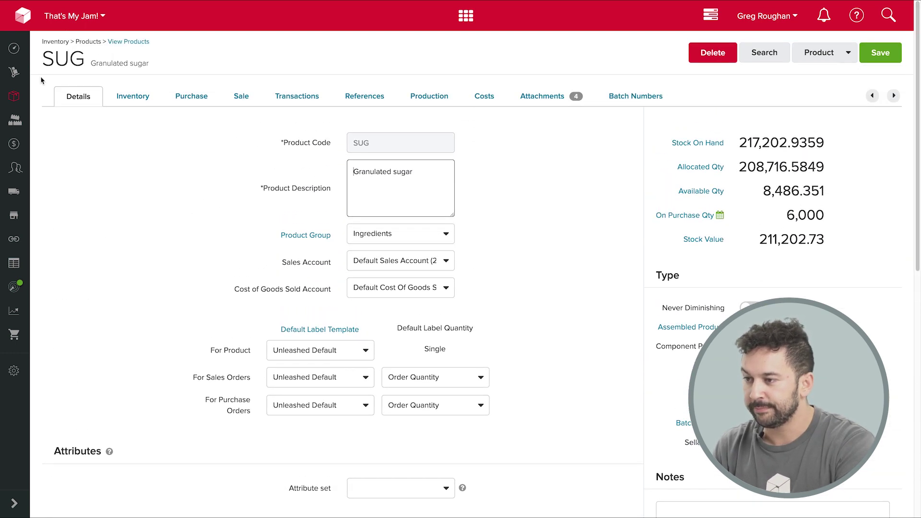
mouse_move(14, 96)
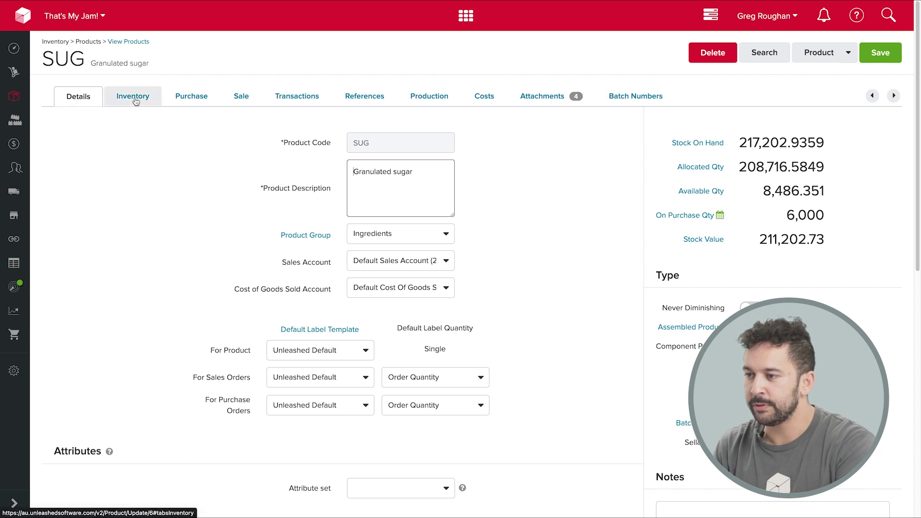
- Check Granulated sugar's warehouse stock, then list the 9 bills of materials using it
click(135, 99)
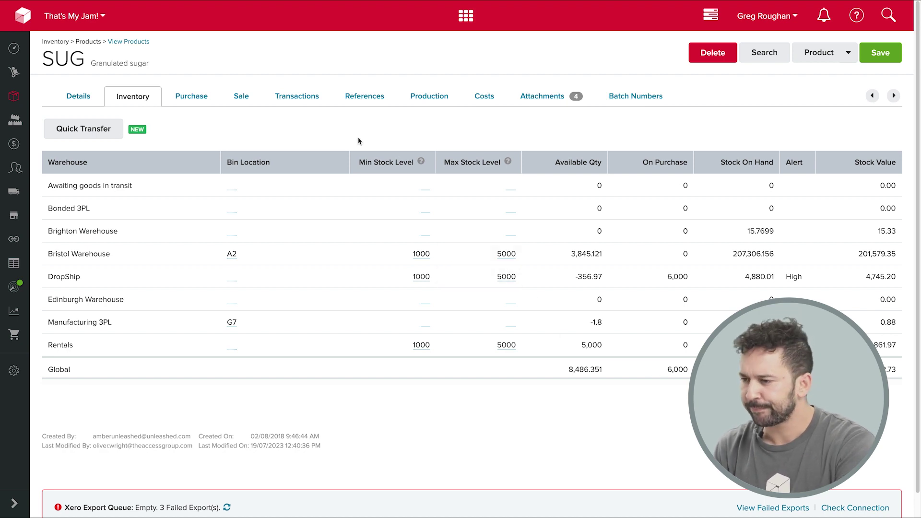
click(415, 99)
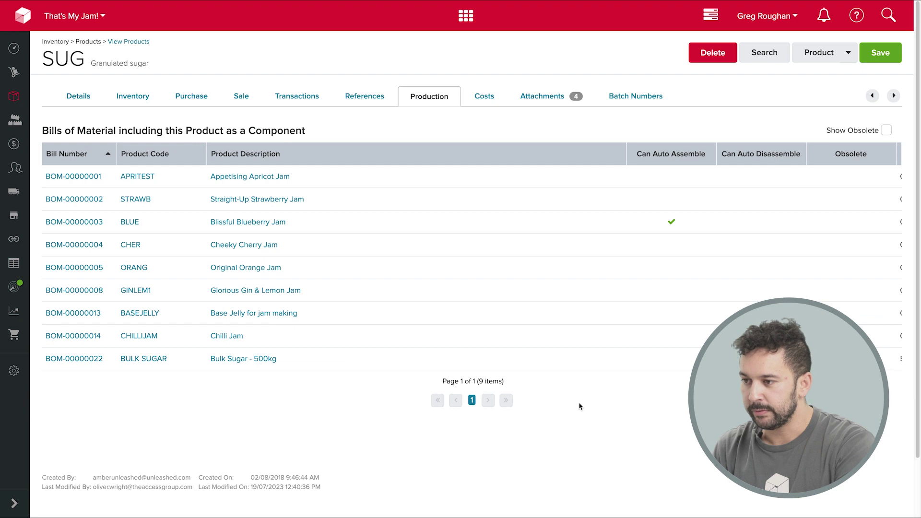
click(494, 99)
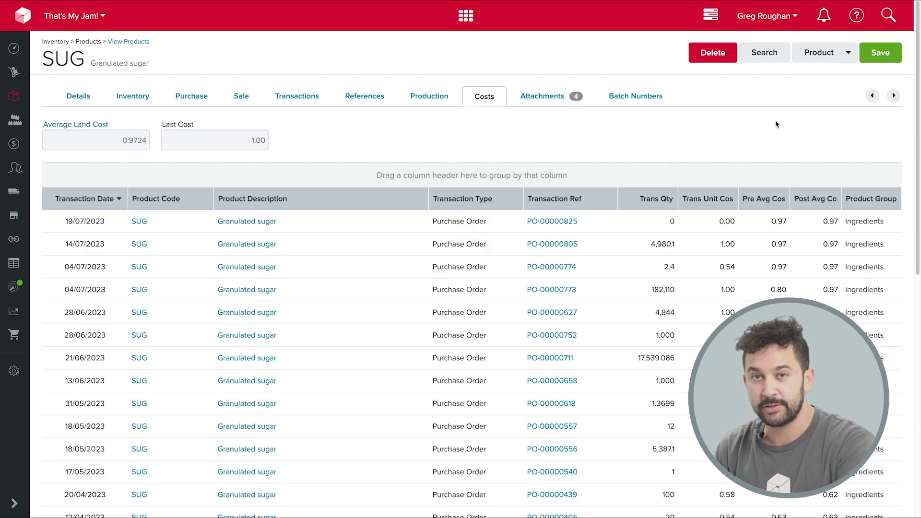
scroll(777, 130, down, 1)
scroll(777, 123, down, 1)
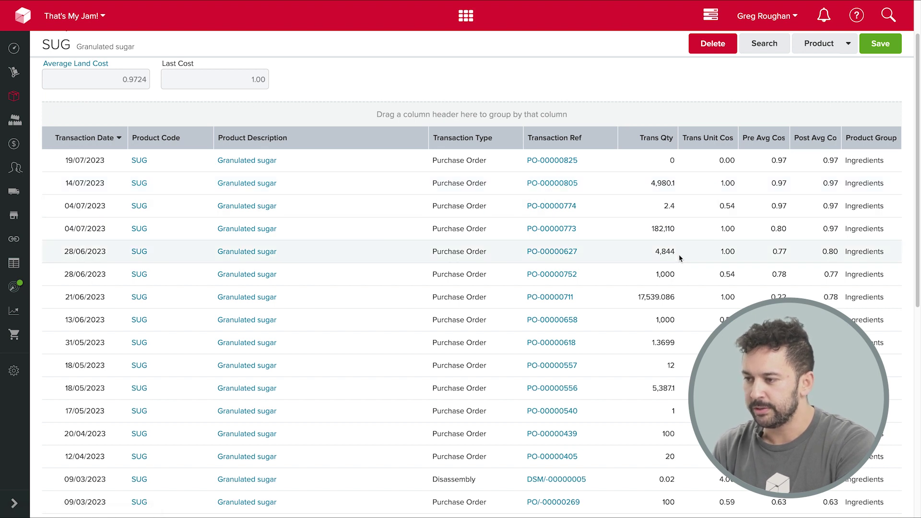
scroll(679, 256, down, 5)
scroll(678, 262, up, 7)
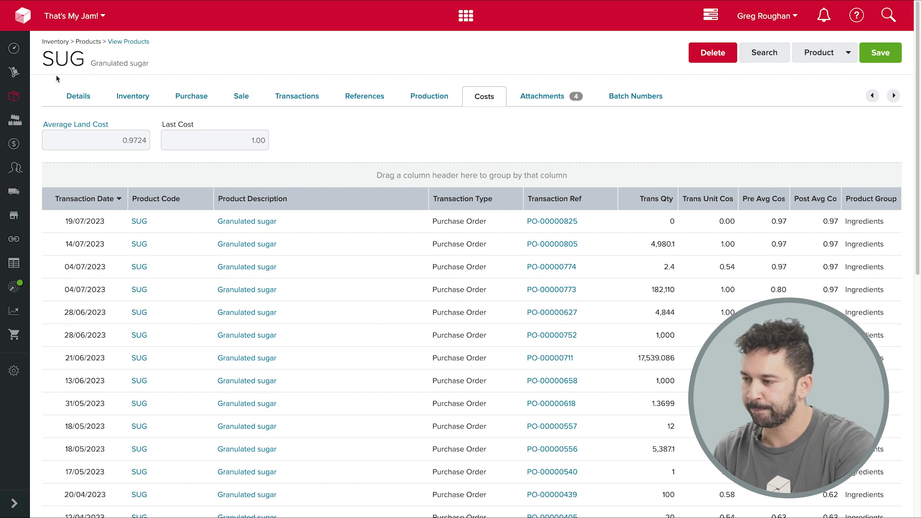
mouse_move(15, 120)
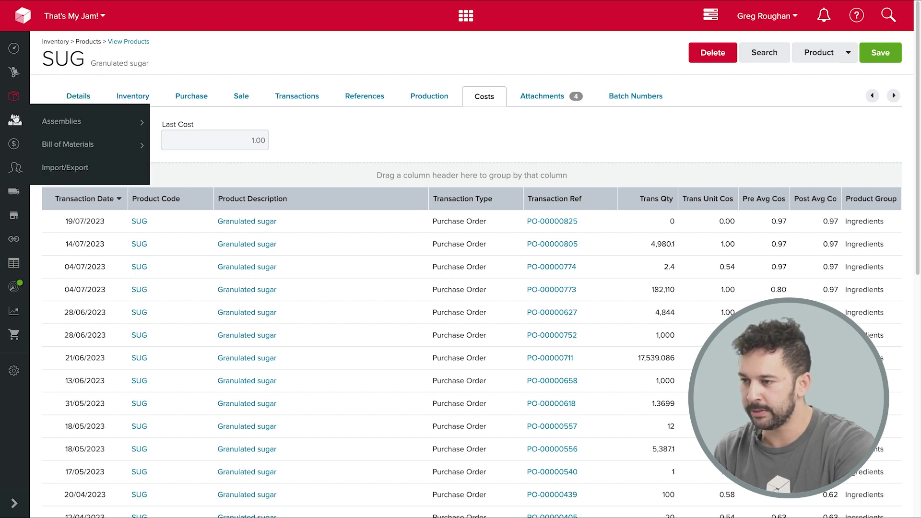
- Reopen BOM-00000005 from the bills of materials list and review its 4.79 total cost
click(51, 145)
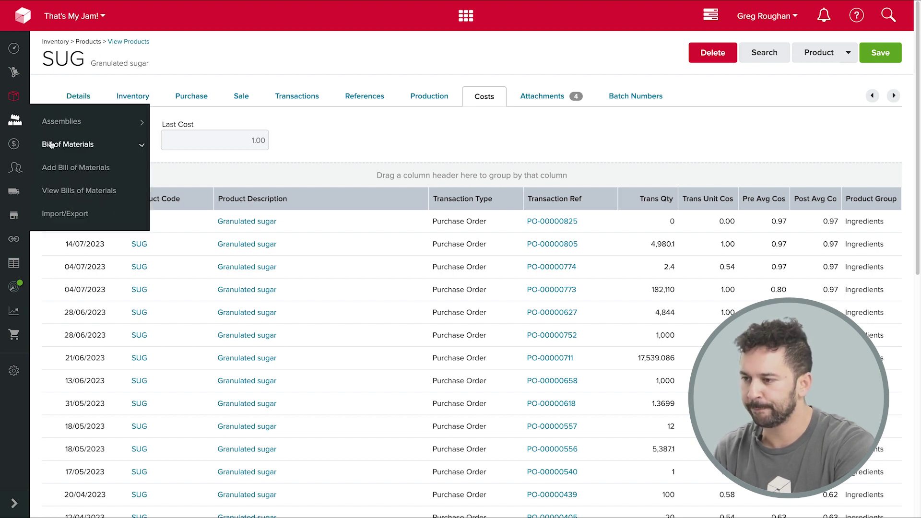
click(61, 191)
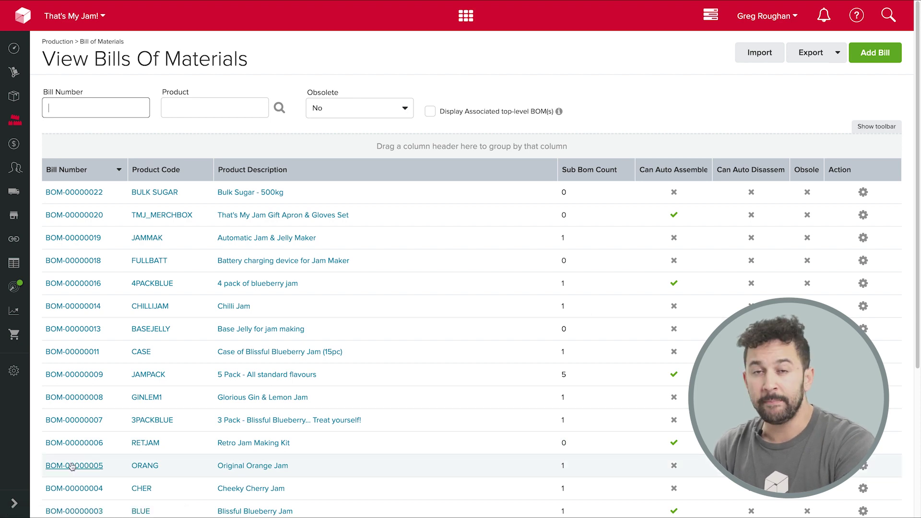
click(72, 466)
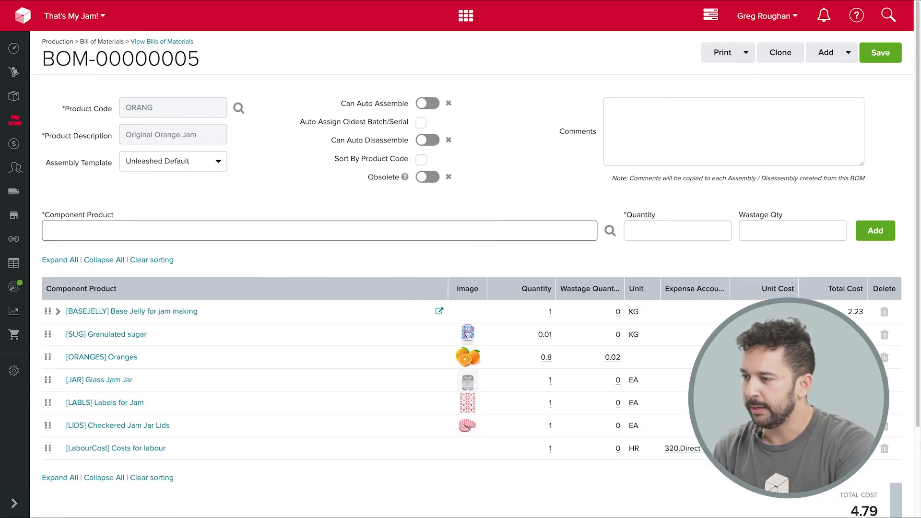
scroll(815, 455, down, 1)
drag(850, 484, 893, 485)
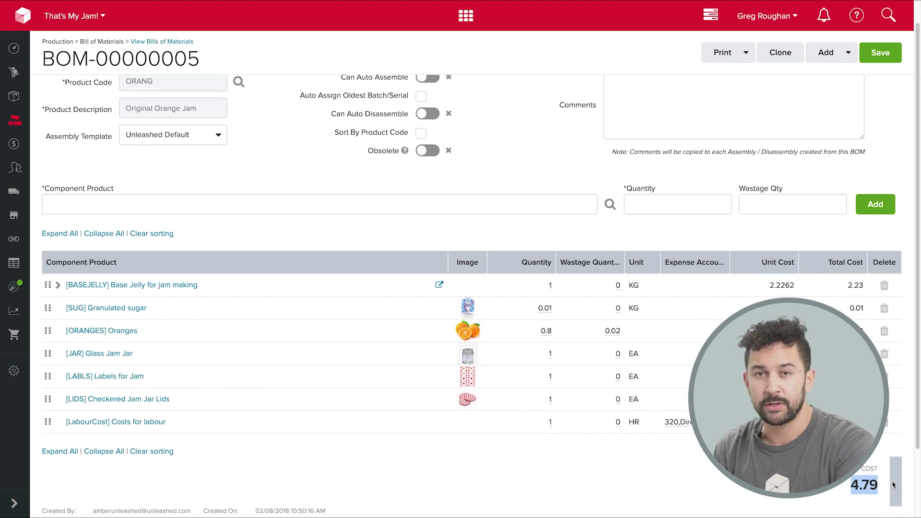
click(724, 487)
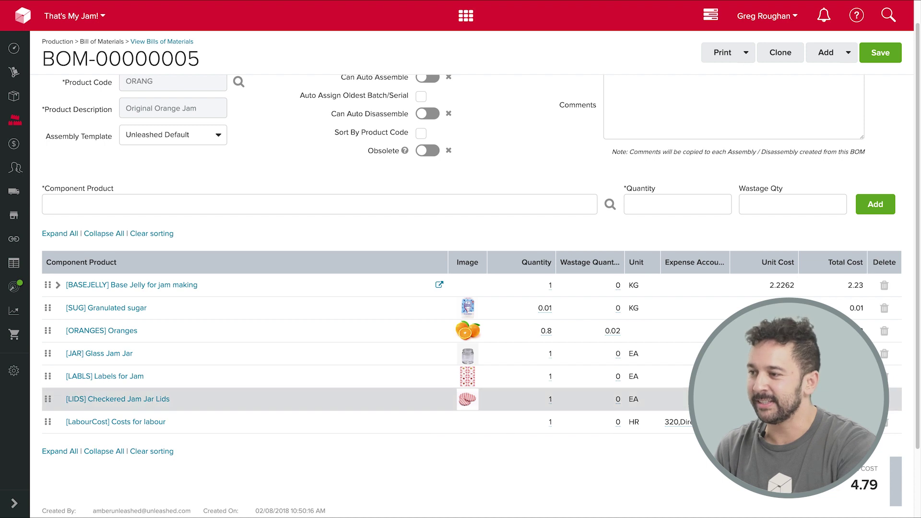
scroll(913, 327, up, 1)
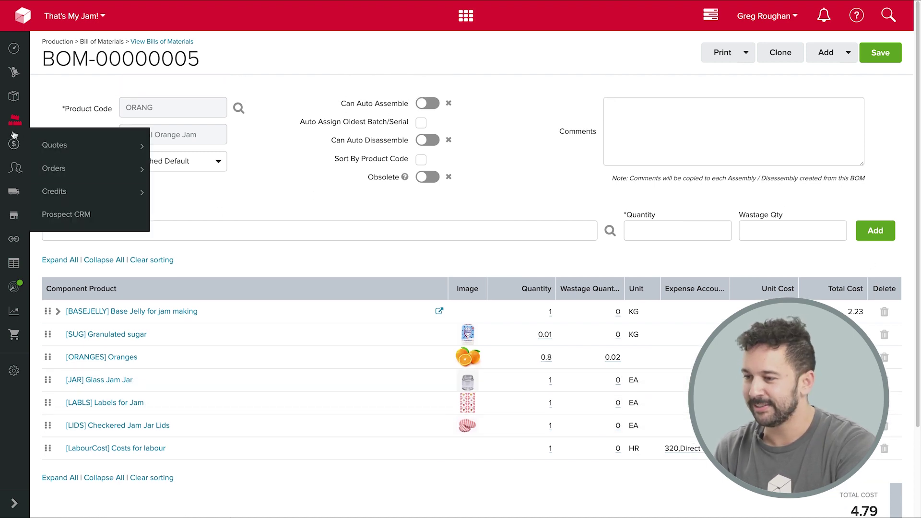
- Add a new assembly for [ORANG] Original Orange Jam, parked as ASM-00000547
mouse_move(15, 127)
click(75, 121)
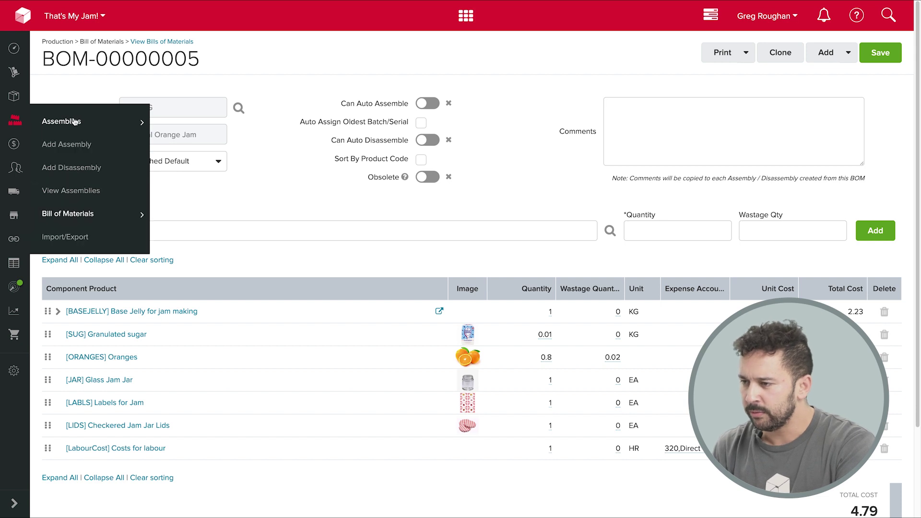
click(63, 144)
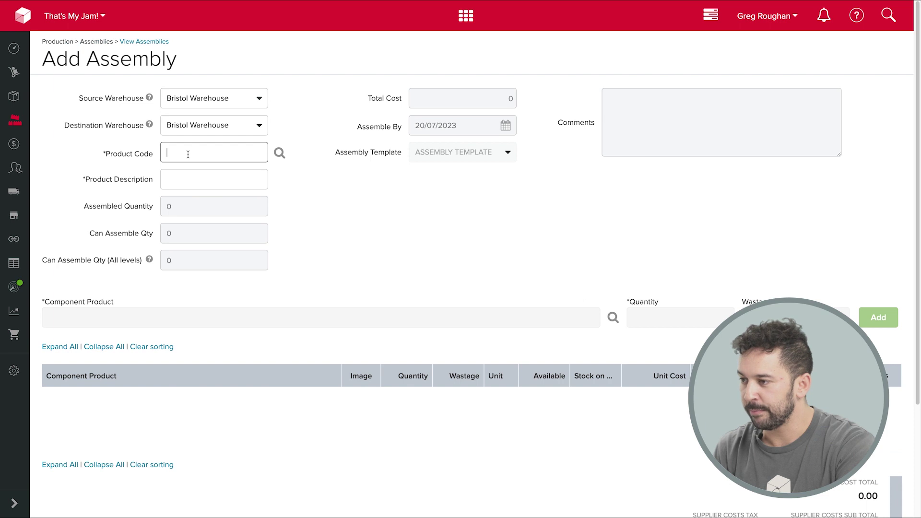
text(or)
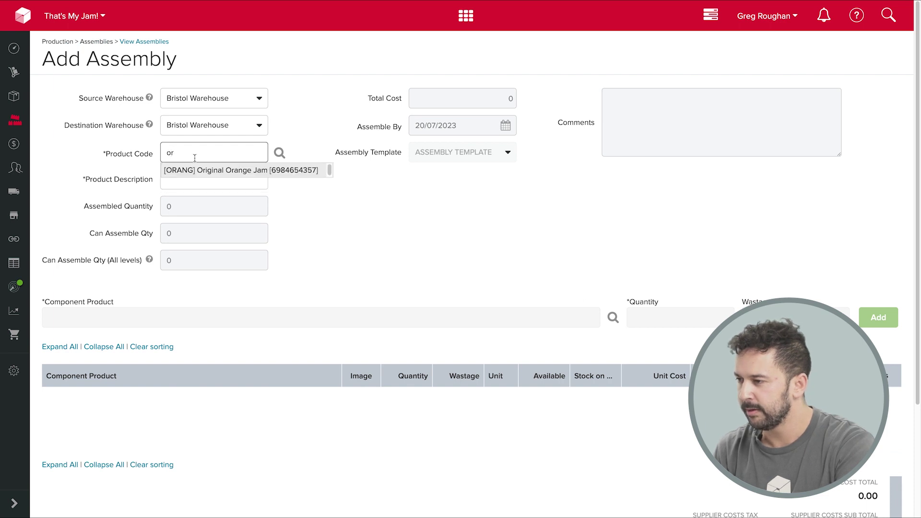
click(215, 168)
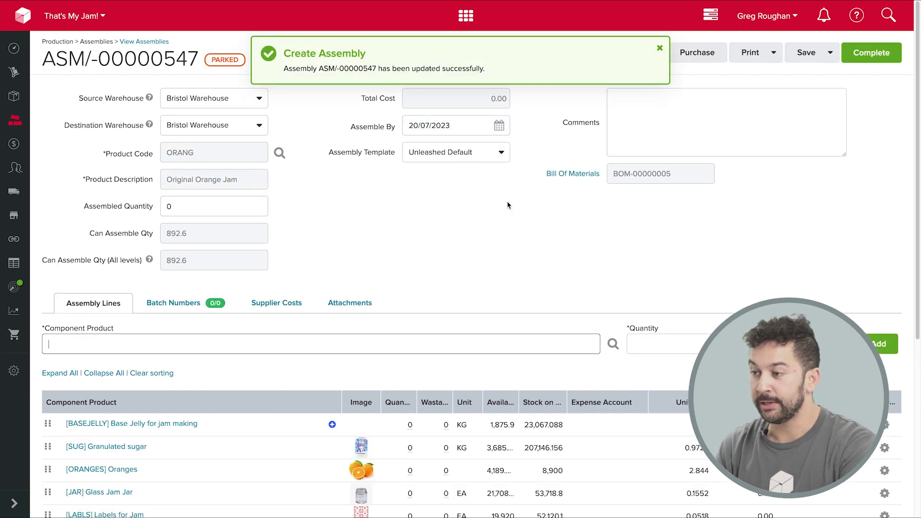
scroll(533, 222, down, 1)
scroll(532, 222, down, 2)
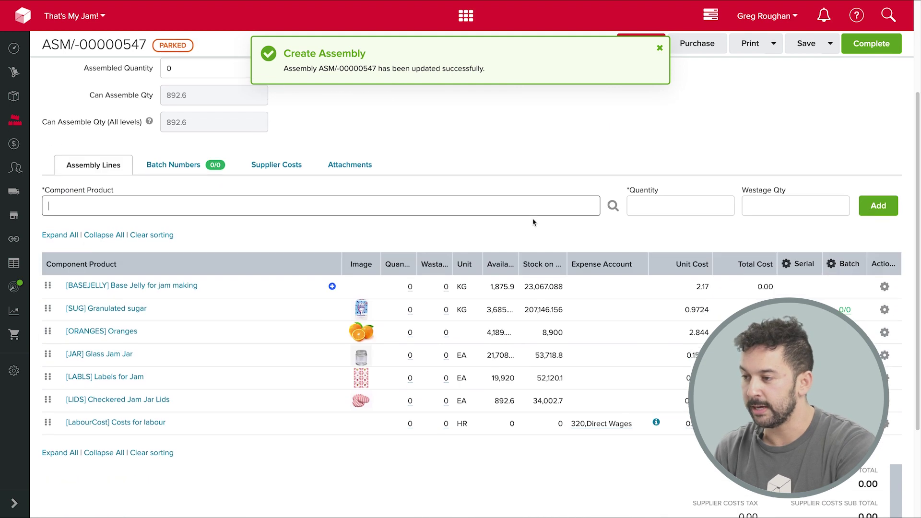
scroll(533, 221, up, 3)
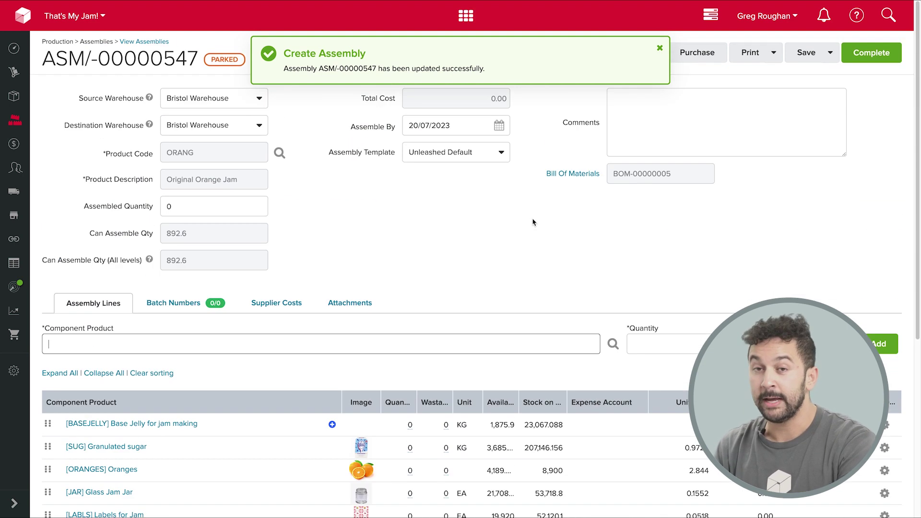
click(660, 48)
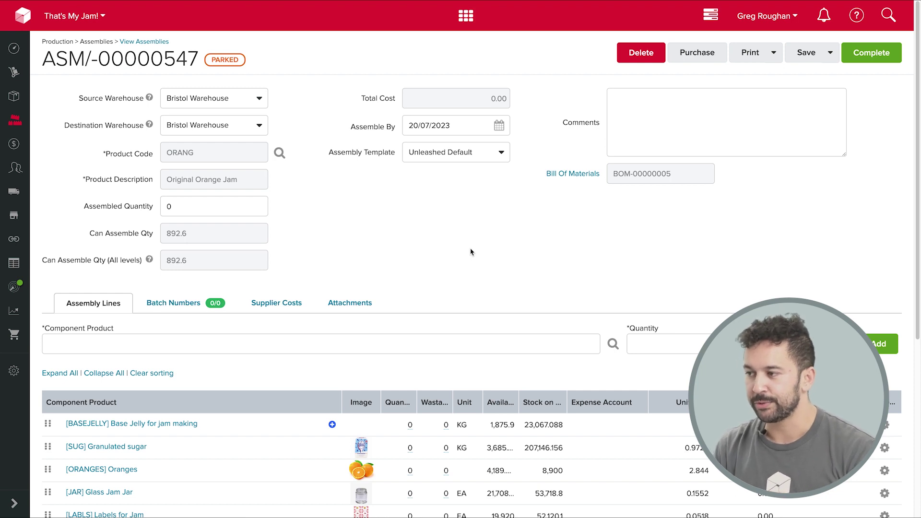
- Keep Bristol Warehouse as source and make Manufacturing 3PL the destination warehouse
click(256, 99)
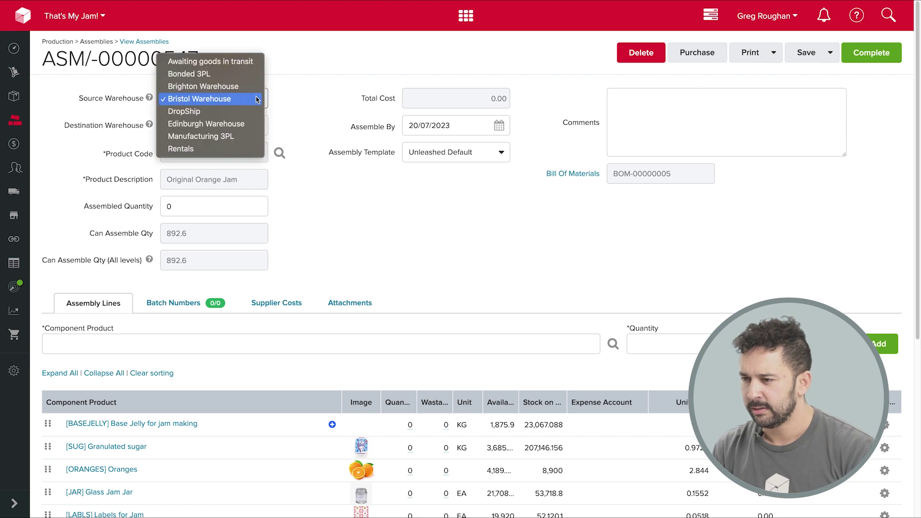
click(211, 103)
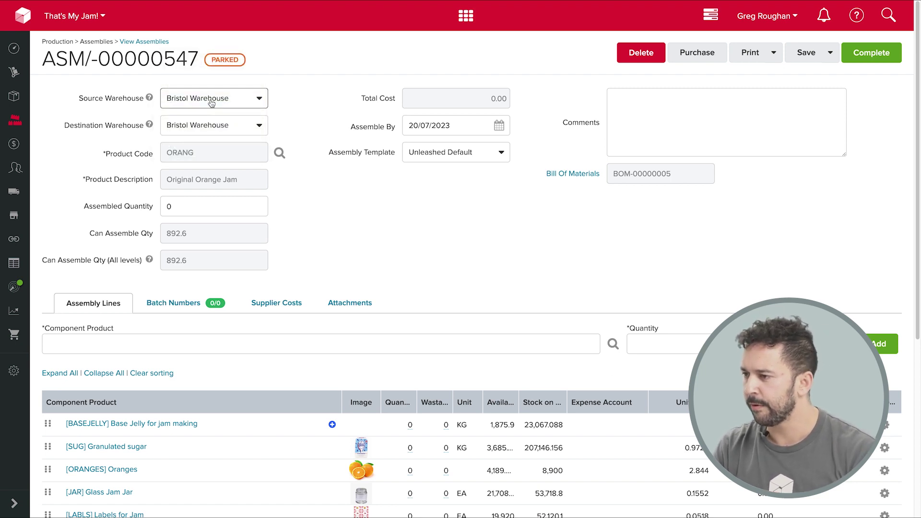
click(226, 125)
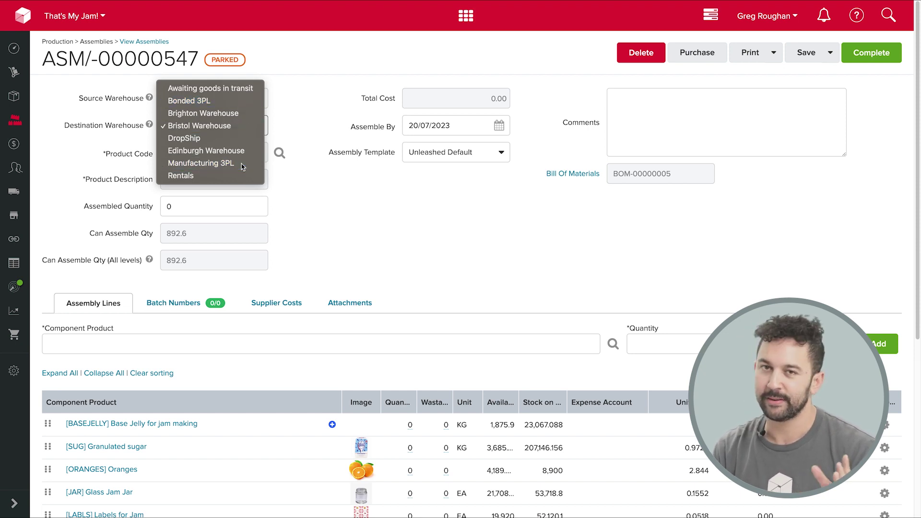
click(225, 163)
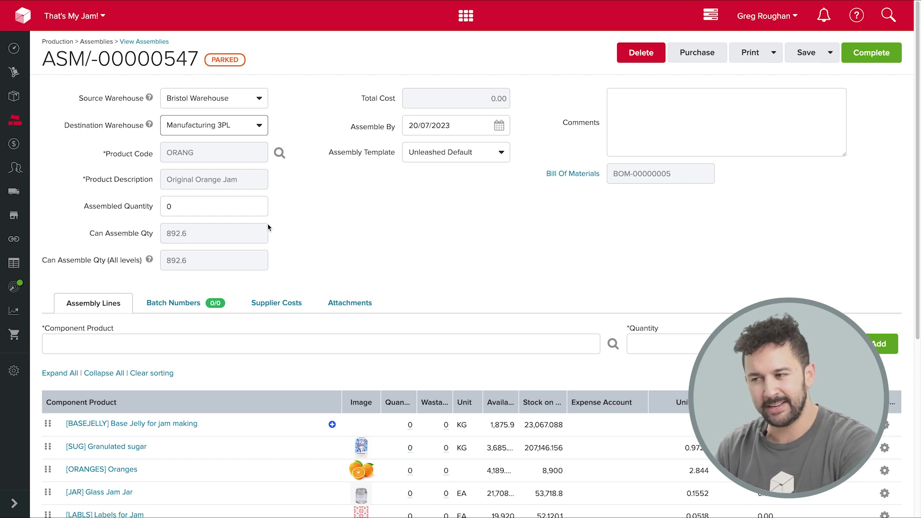
- Change the assembled quantity from 0 to 1000
click(240, 206)
key(BackSpace)
text(1000)
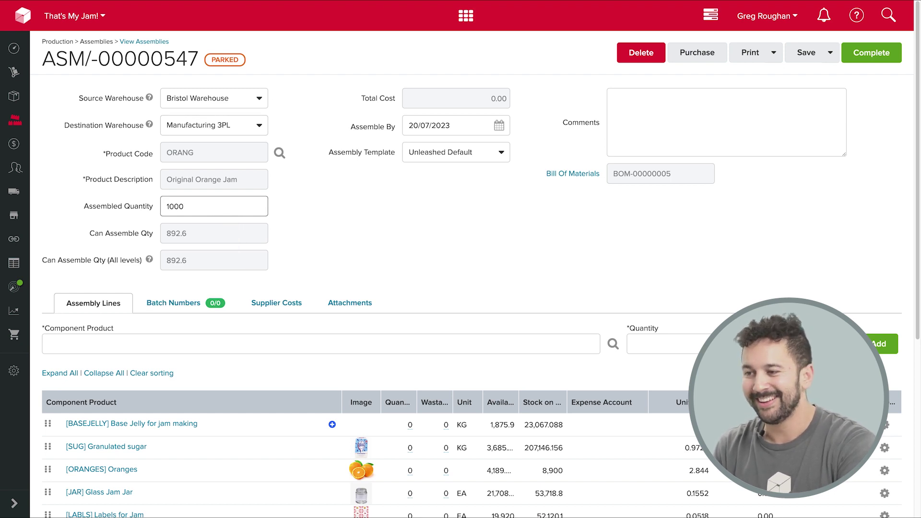
- Update component quantities for 1,000 jars and set Assemble By to 31/08/2023
click(308, 265)
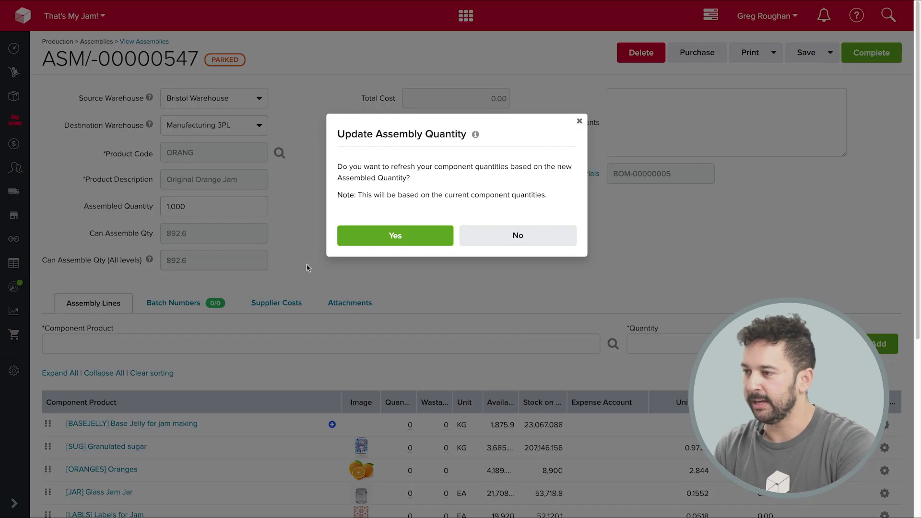
click(396, 236)
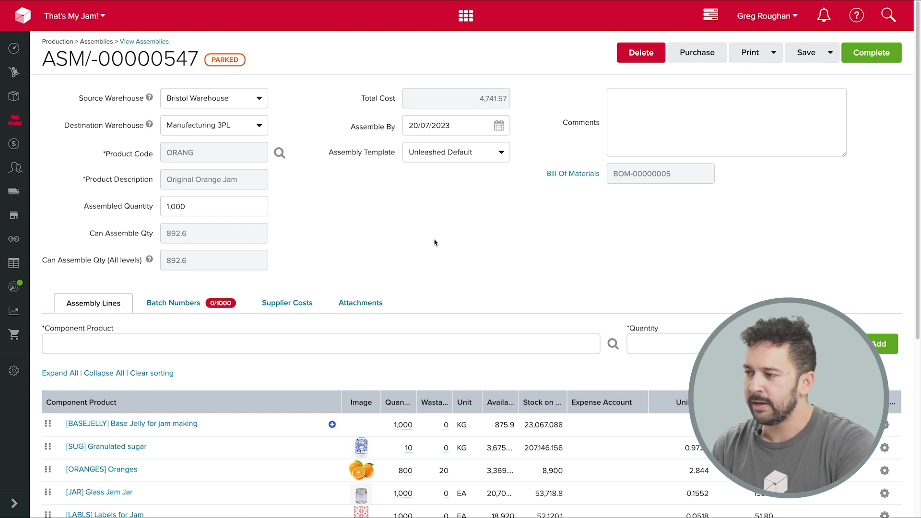
click(499, 126)
click(524, 146)
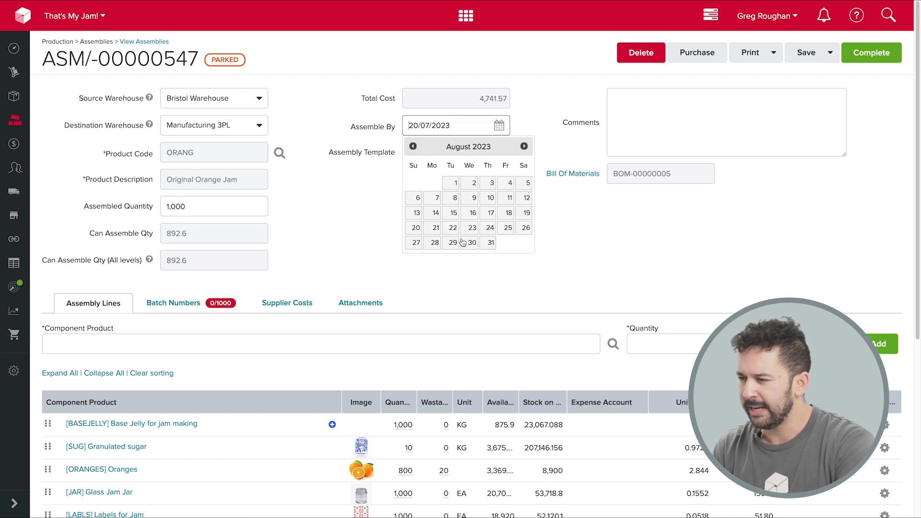
click(484, 242)
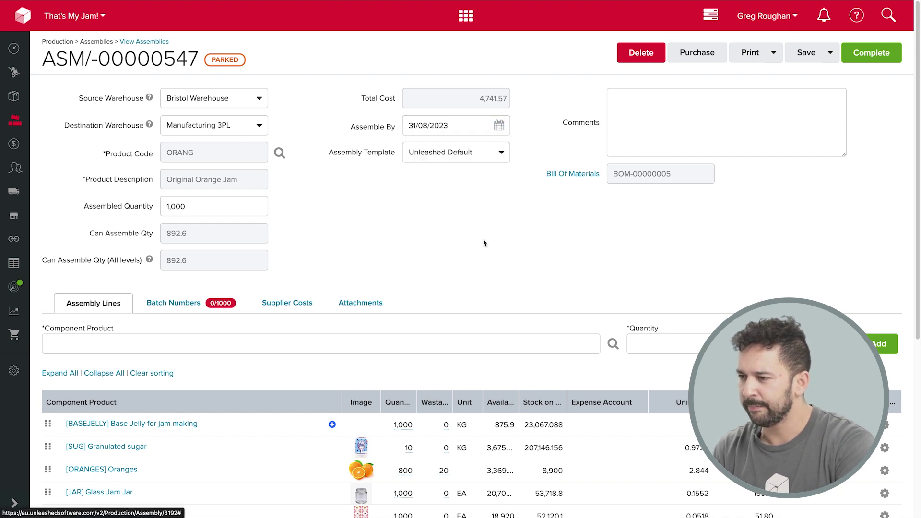
- Add batch 123421 expiring 31/07/2024 with quantity 1000 and save the batch numbers
click(224, 307)
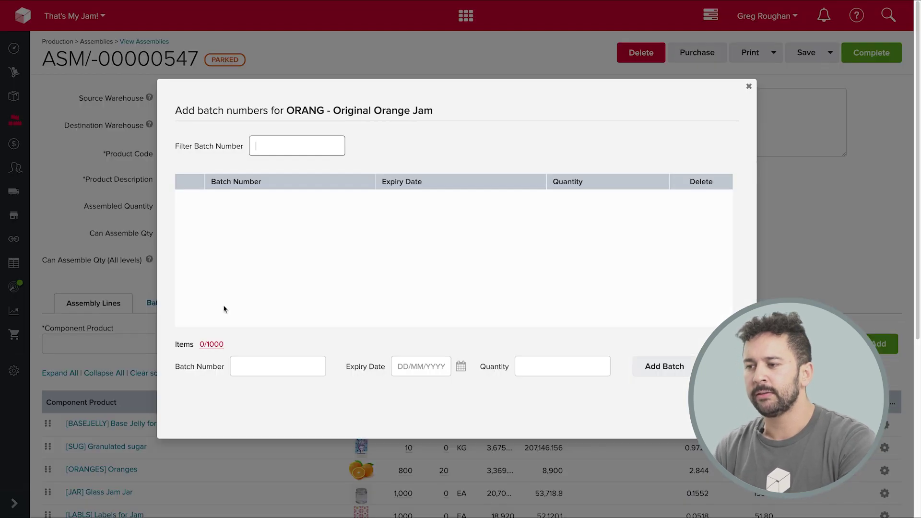
click(249, 370)
text(123421)
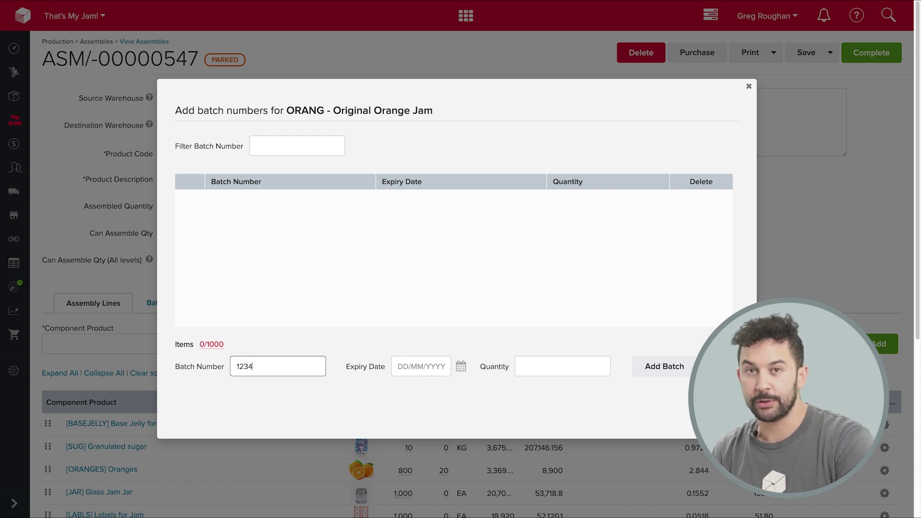
click(460, 367)
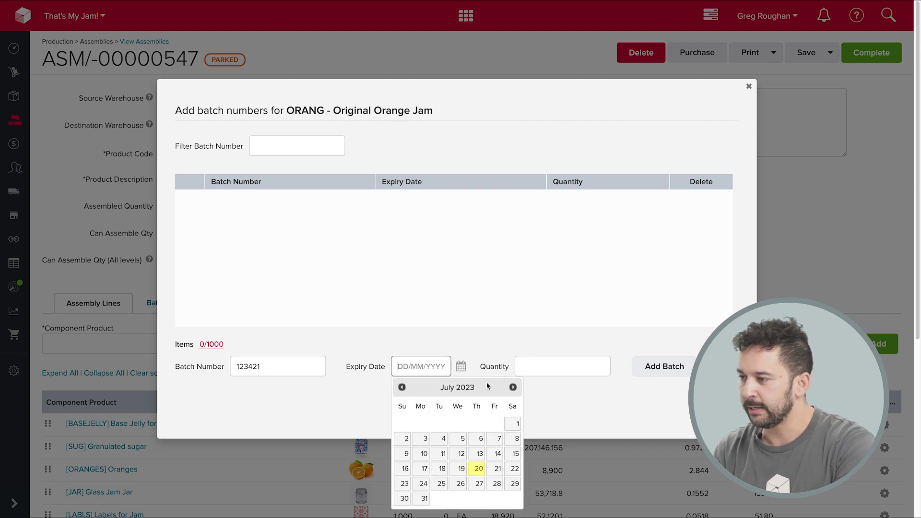
click(424, 498)
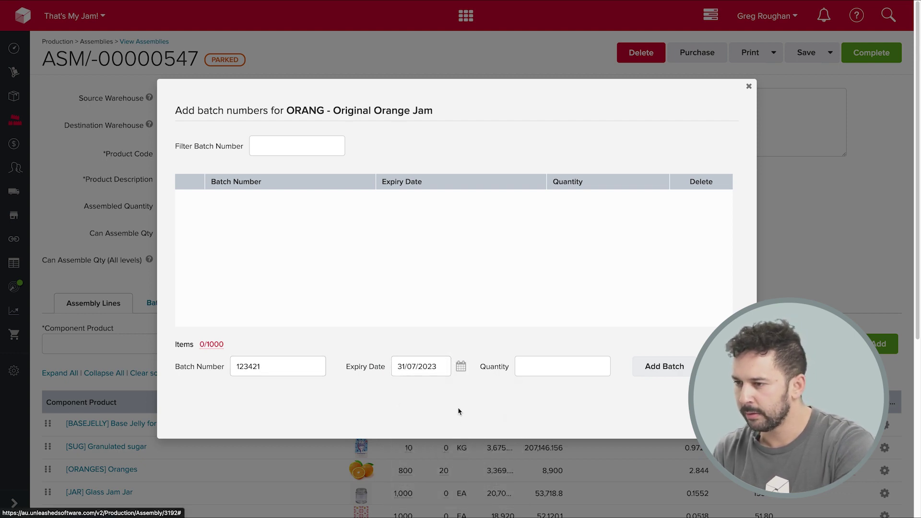
click(434, 368)
key(BackSpace)
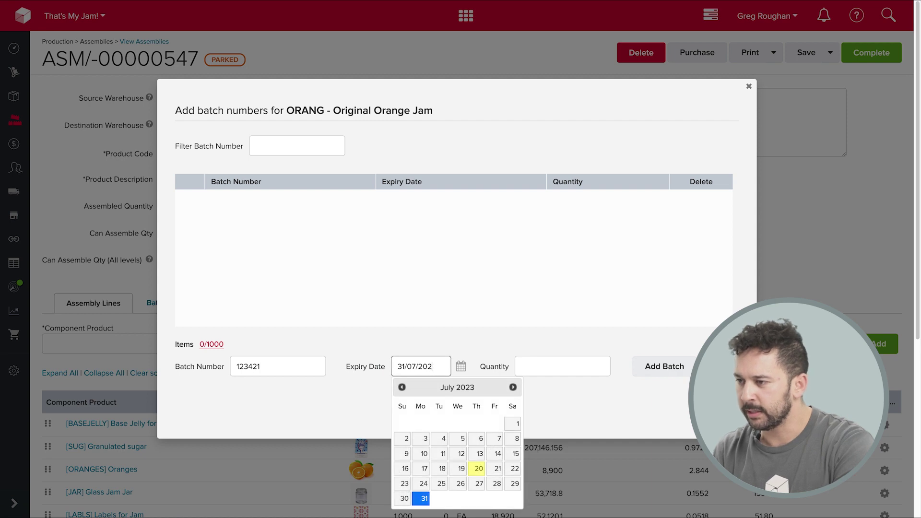
text(4)
click(537, 363)
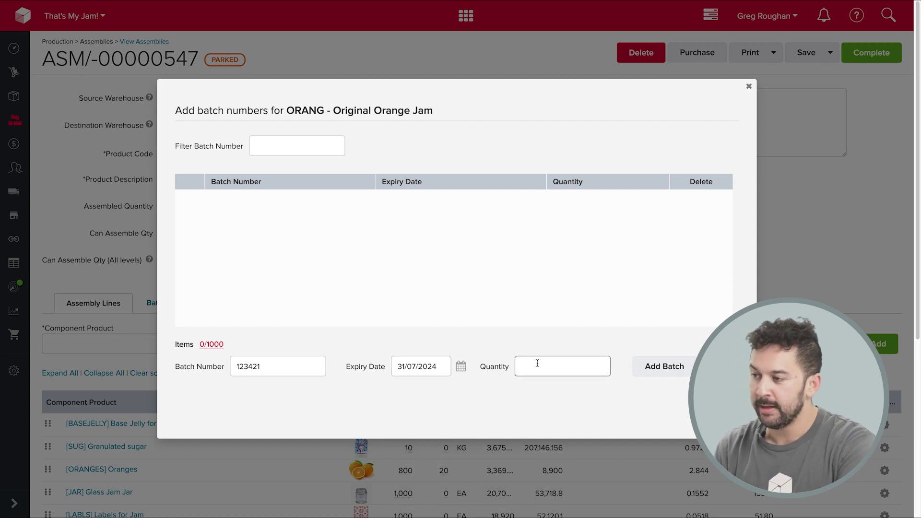
text(1000)
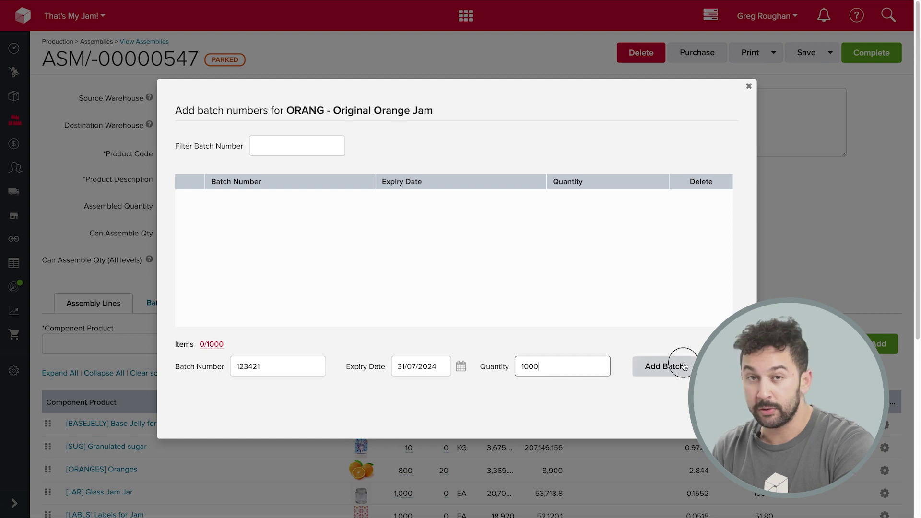
click(664, 366)
click(714, 415)
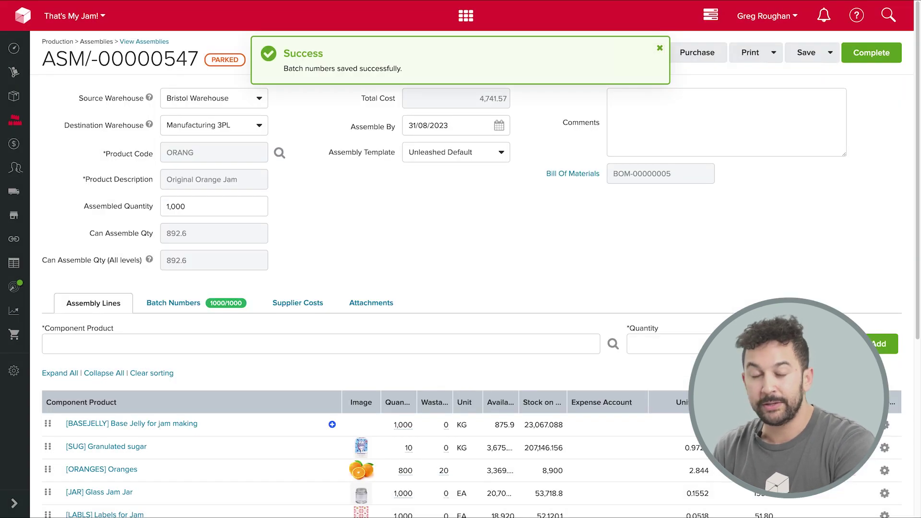
- Allocate 820 Oranges from the oldest batch, BATCH-000346, and save
scroll(336, 359, down, 2)
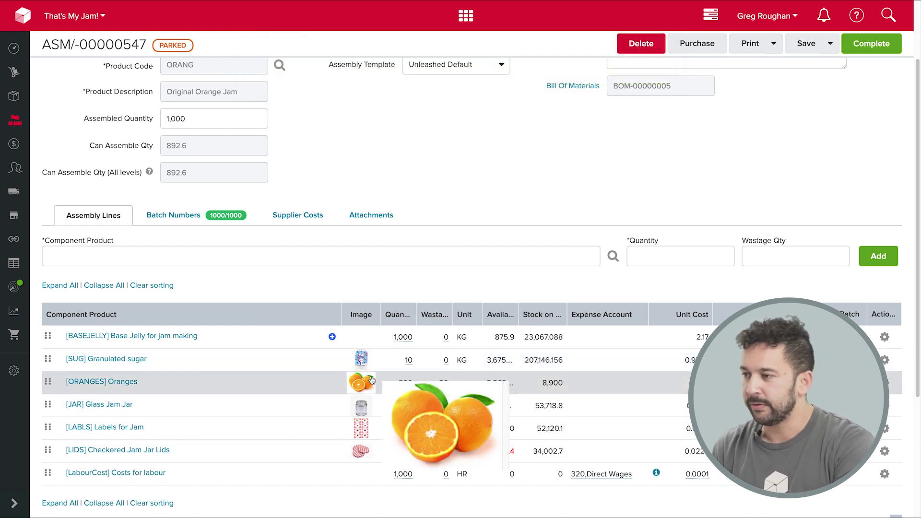
click(849, 382)
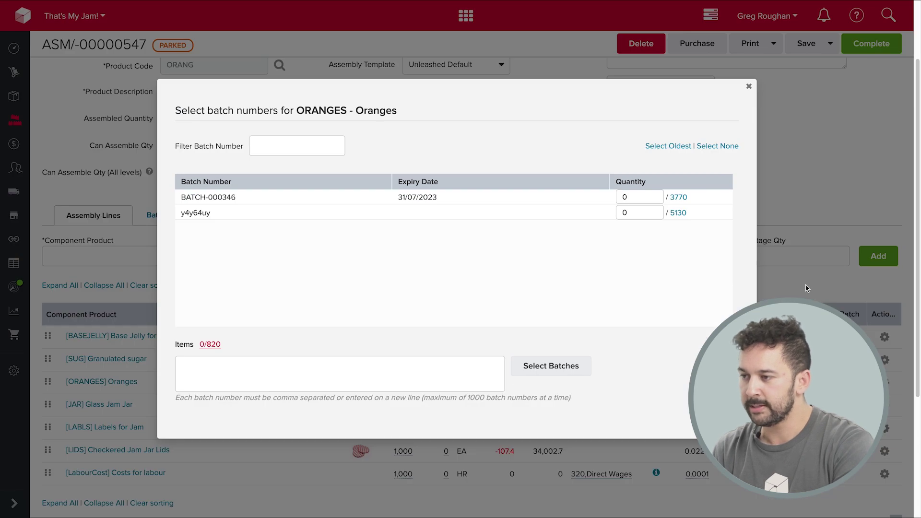
click(678, 149)
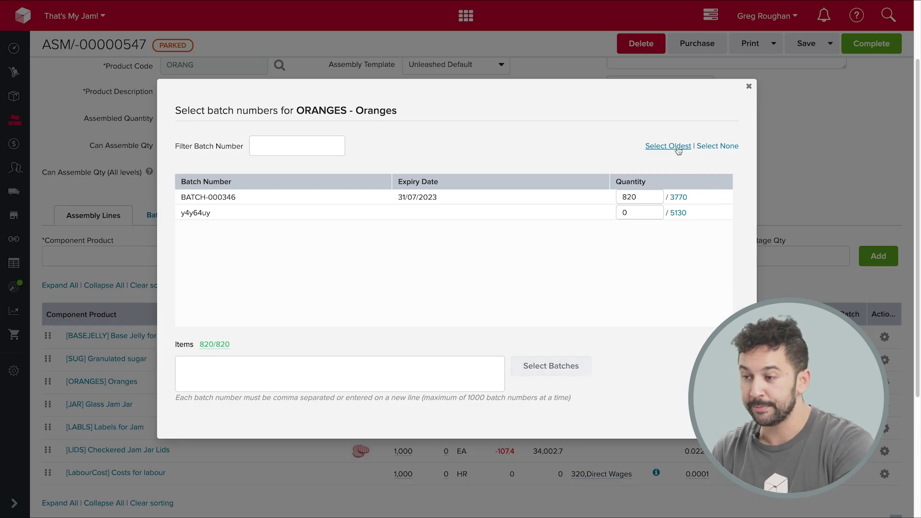
key(Return)
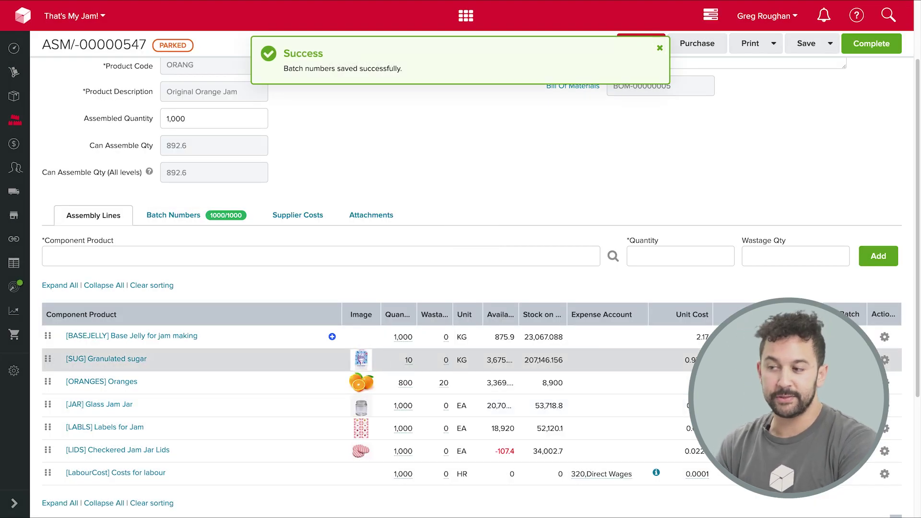
- Allocate 10 Granulated sugar from the oldest batch, 26123, and save
click(849, 360)
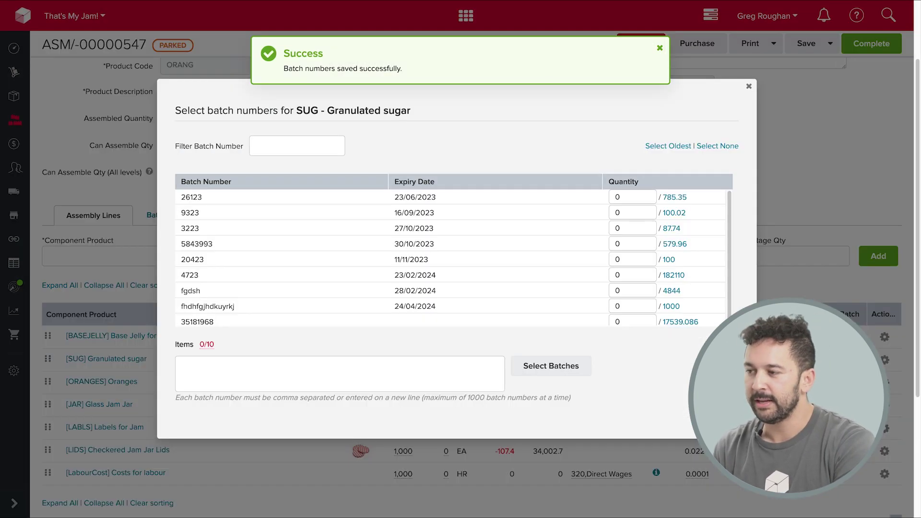
click(673, 146)
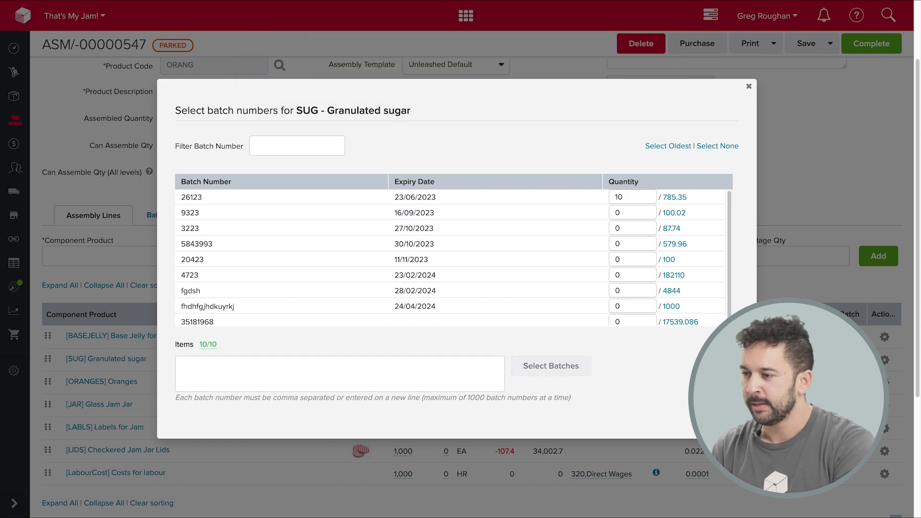
key(Return)
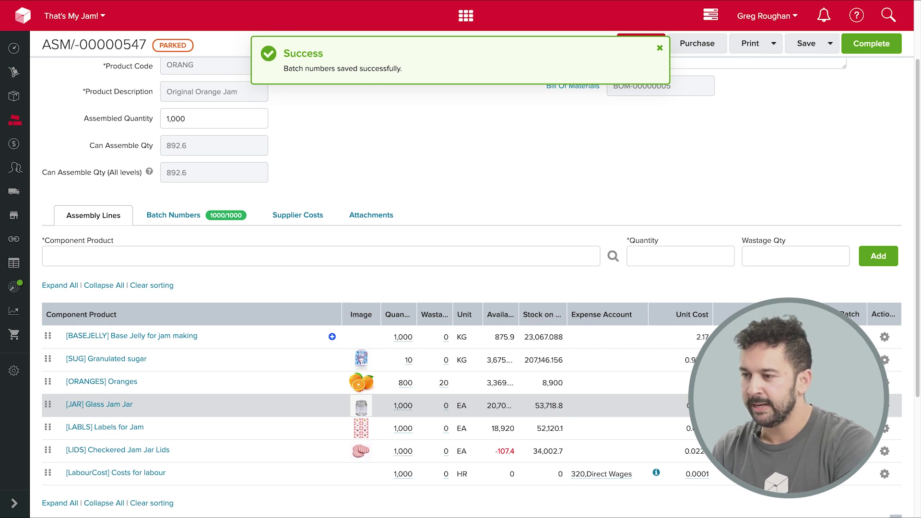
scroll(461, 287, up, 3)
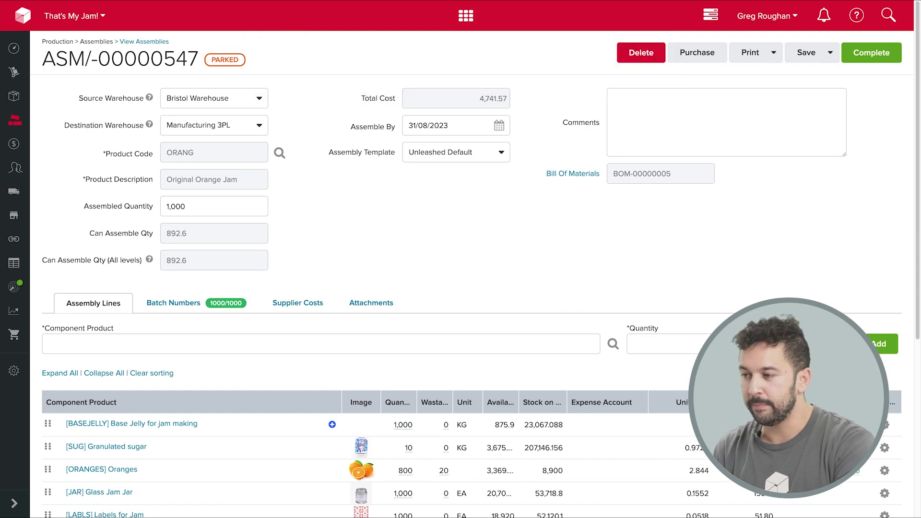
scroll(461, 288, down, 2)
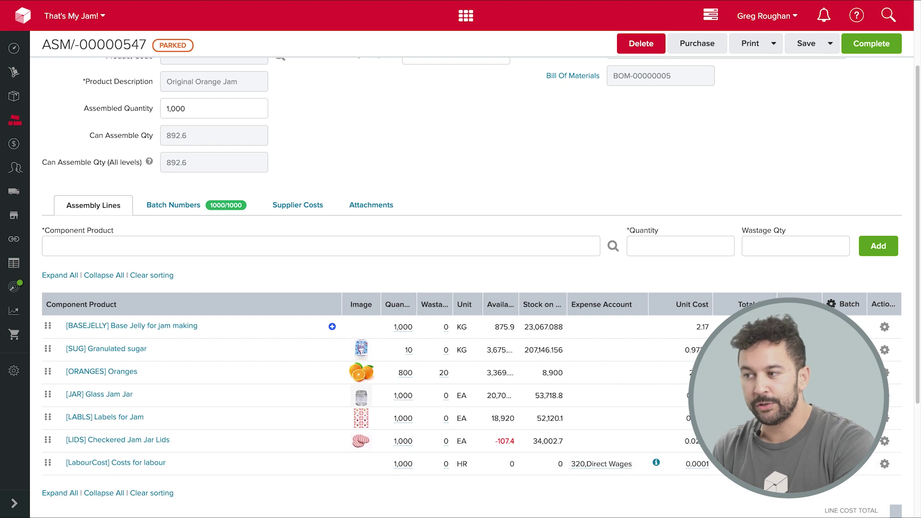
mouse_move(417, 501)
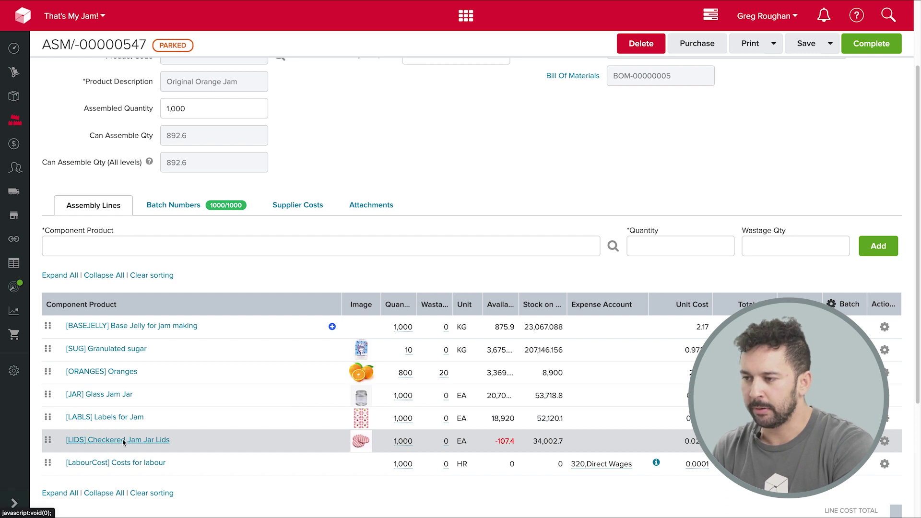
- Open the Checkered Jam Jar Lids product record and choose Create Purchase from its Product menu
click(134, 440)
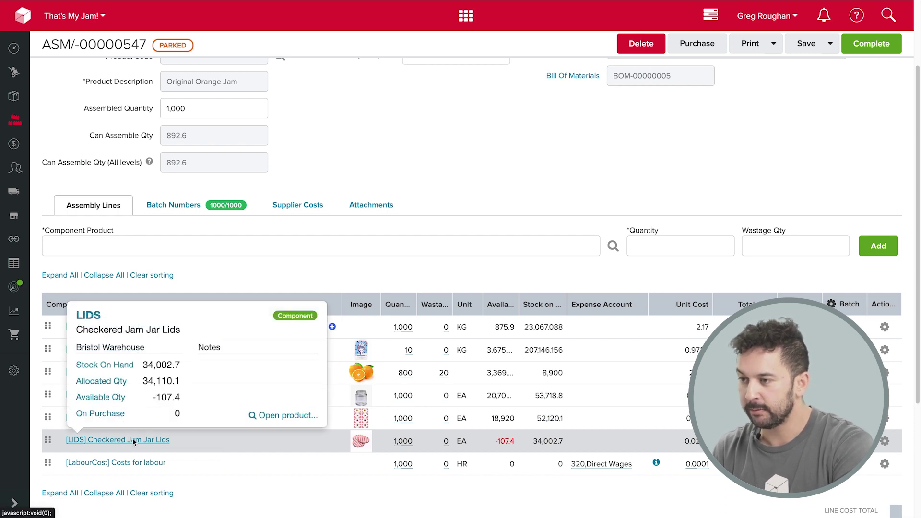
click(263, 416)
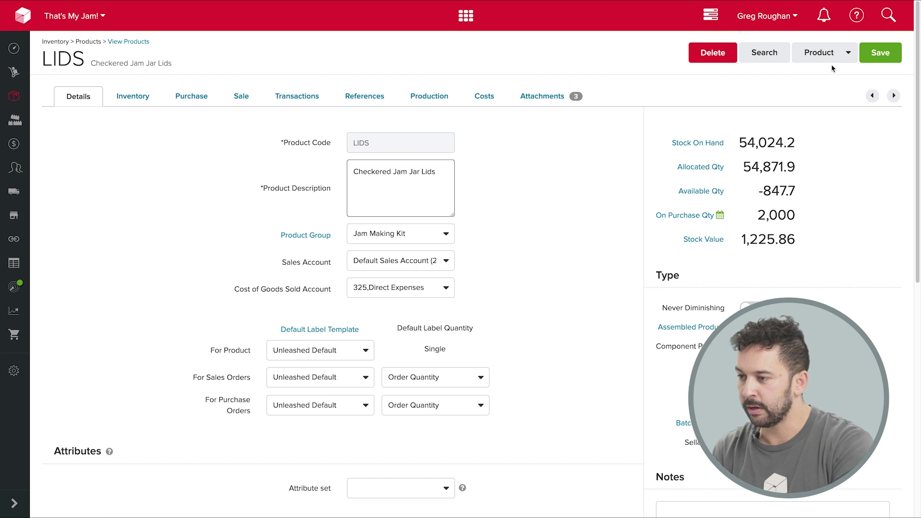
click(849, 52)
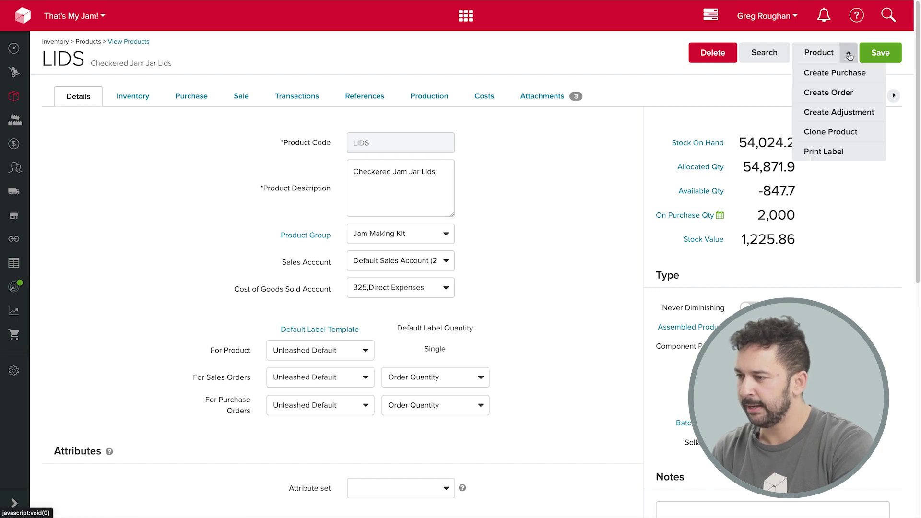
click(847, 72)
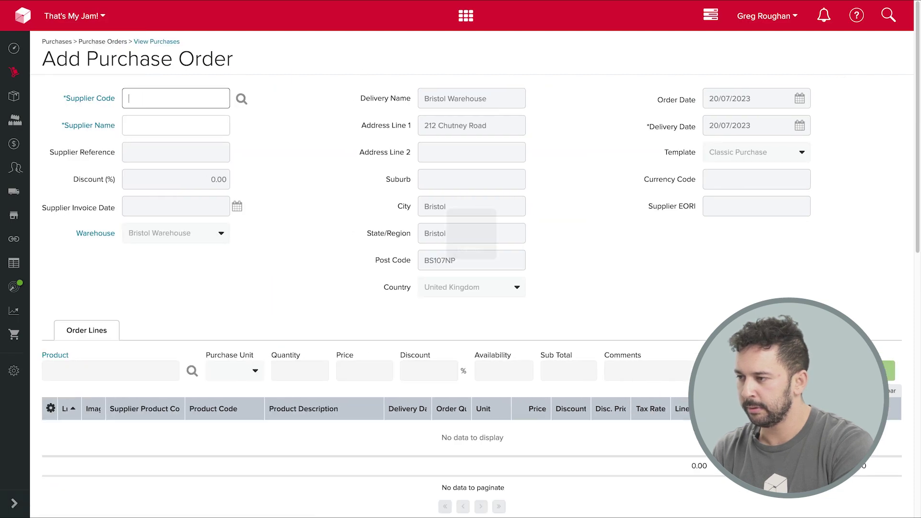
- Order 200 lids from supplier CLIVE on PO-00000835, place it, and return to purchases
text(cl)
click(144, 115)
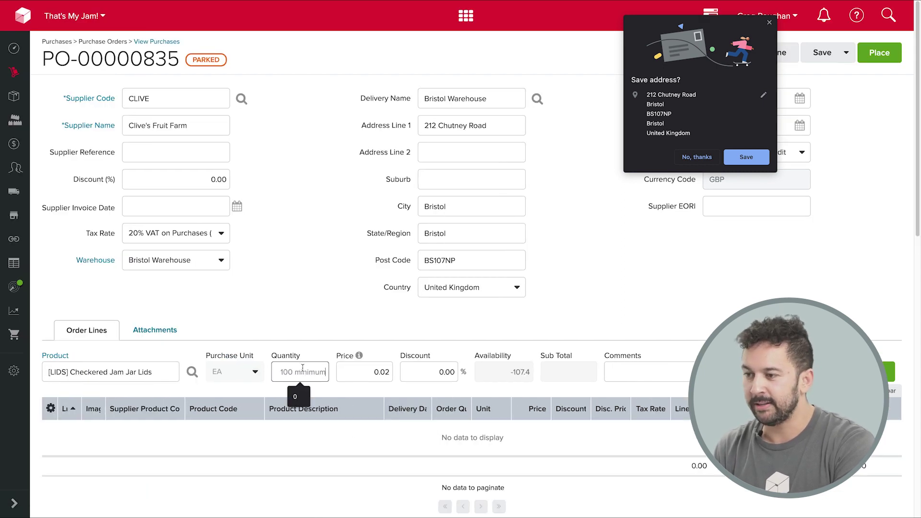
text(200)
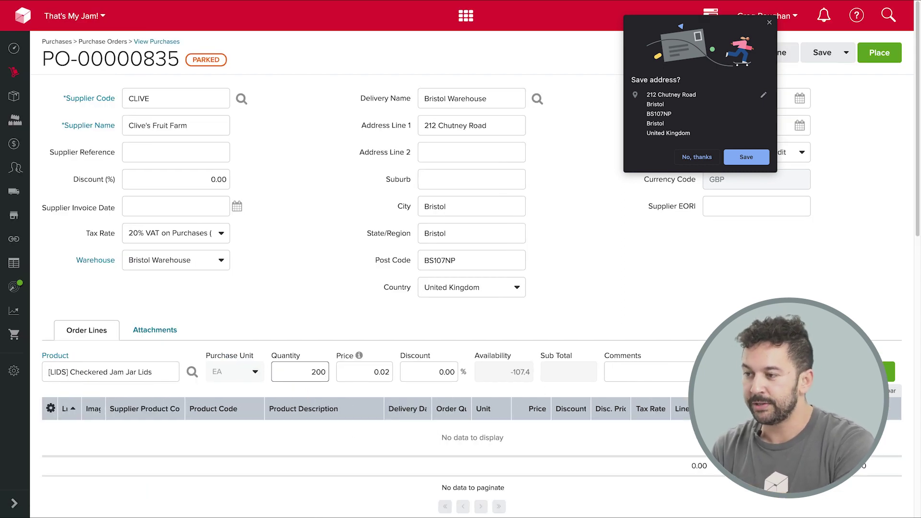
key(Return)
click(701, 159)
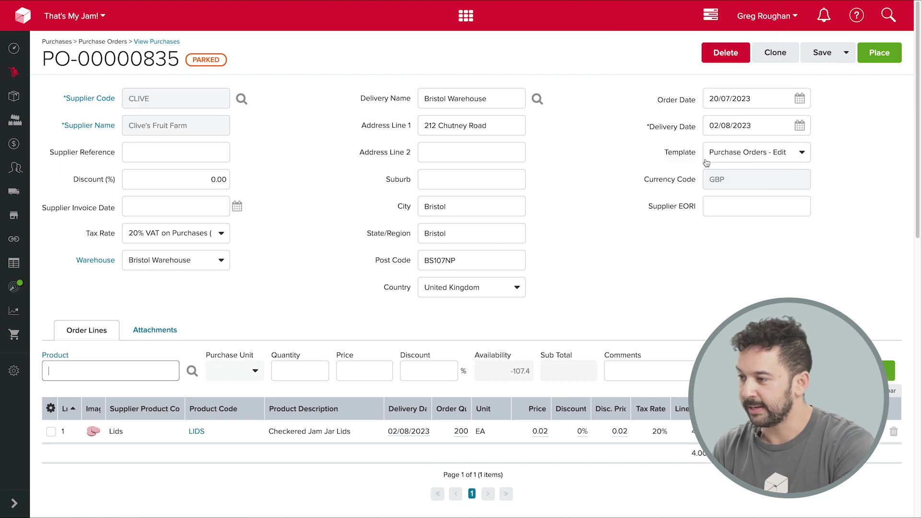
click(885, 54)
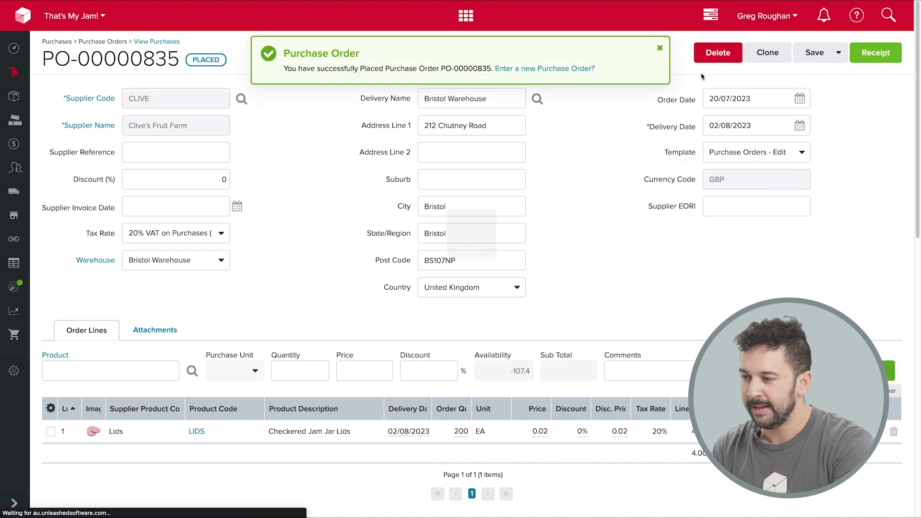
click(149, 42)
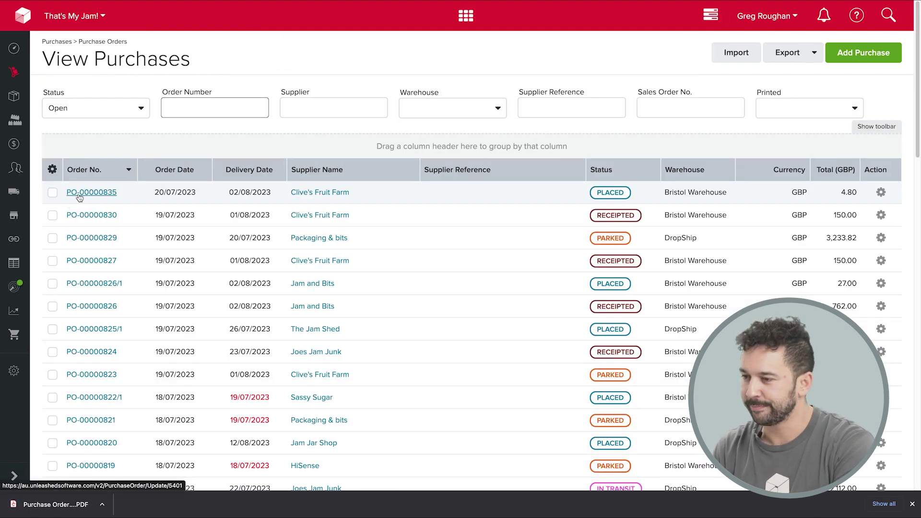
- Check the PO-00000835 receipt, then open assembly ASM/-00000547 from View Assemblies
click(880, 191)
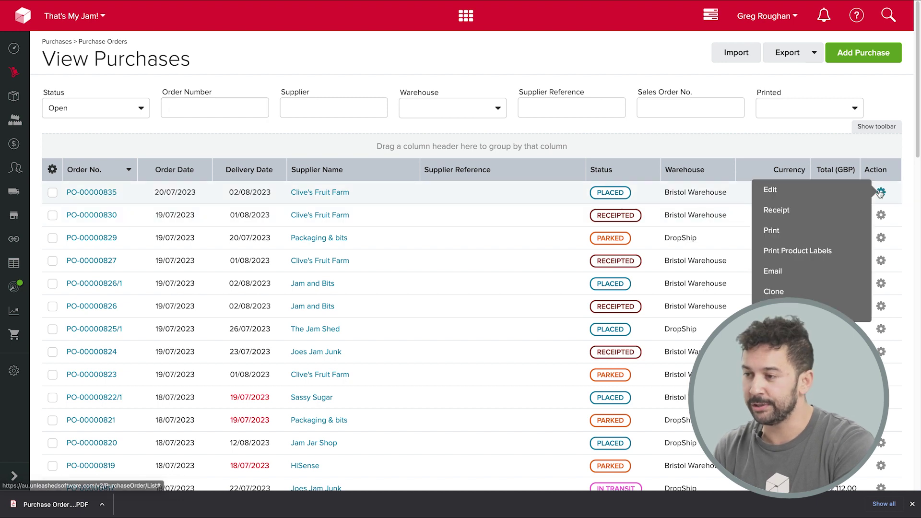
click(799, 213)
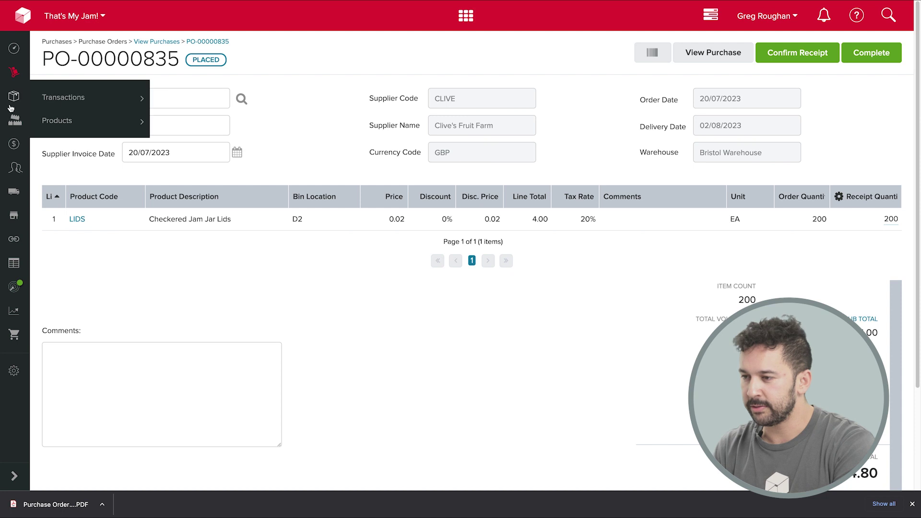
mouse_move(14, 120)
click(56, 124)
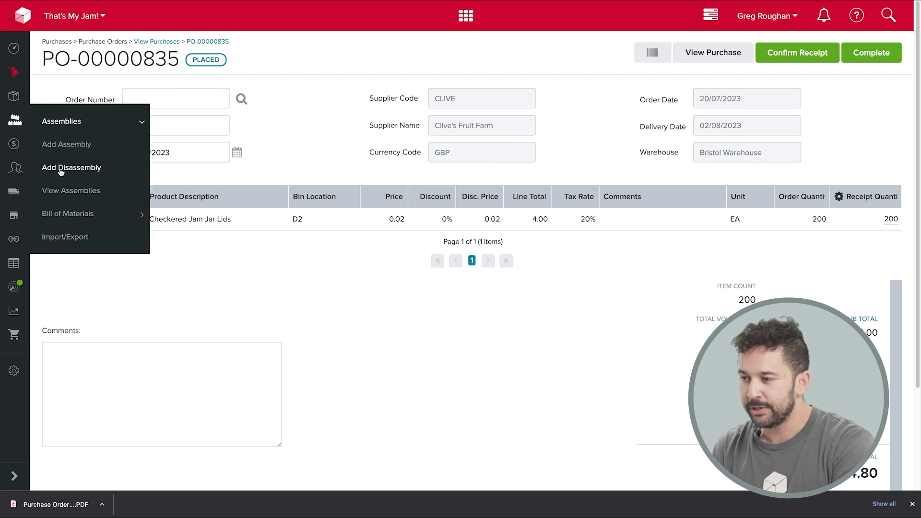
click(63, 192)
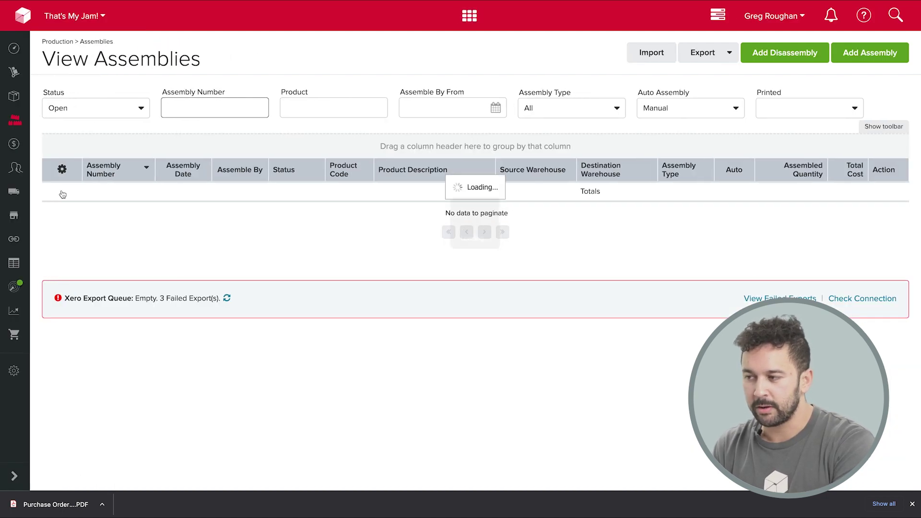
click(115, 194)
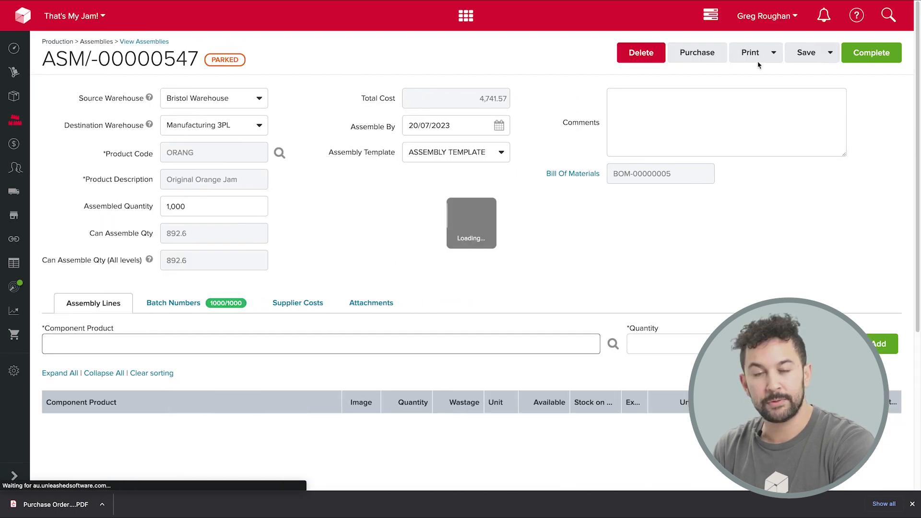
- Complete ASM/-00000547 for 1,000 Original Orange Jam and review its Supplier Costs tab
click(862, 55)
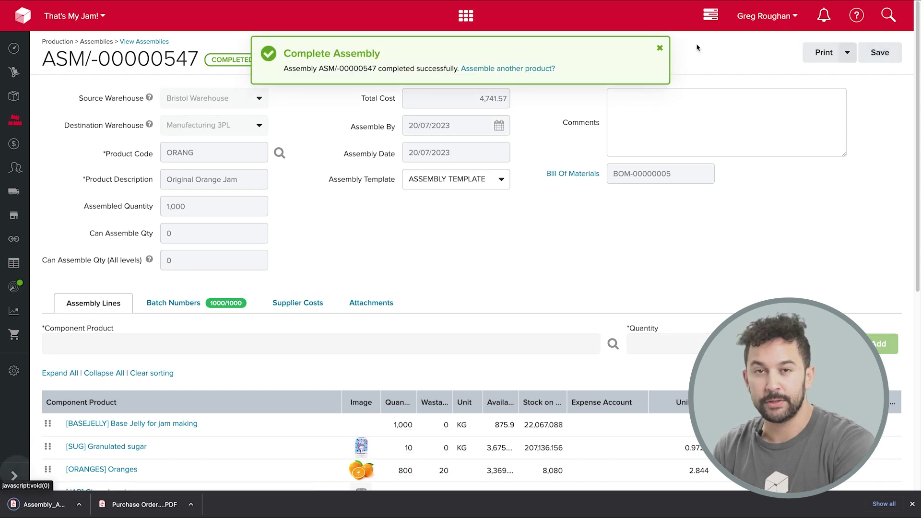
click(659, 48)
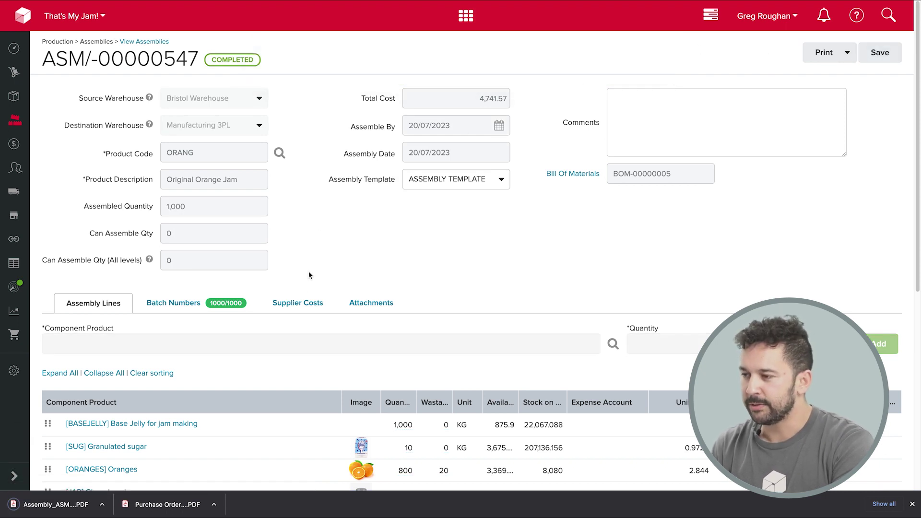
click(300, 302)
scroll(321, 221, down, 1)
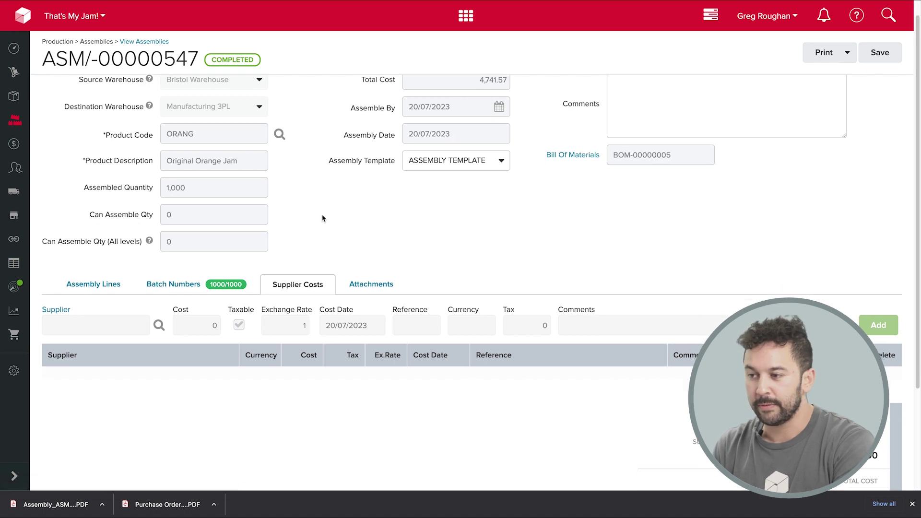
scroll(322, 218, up, 1)
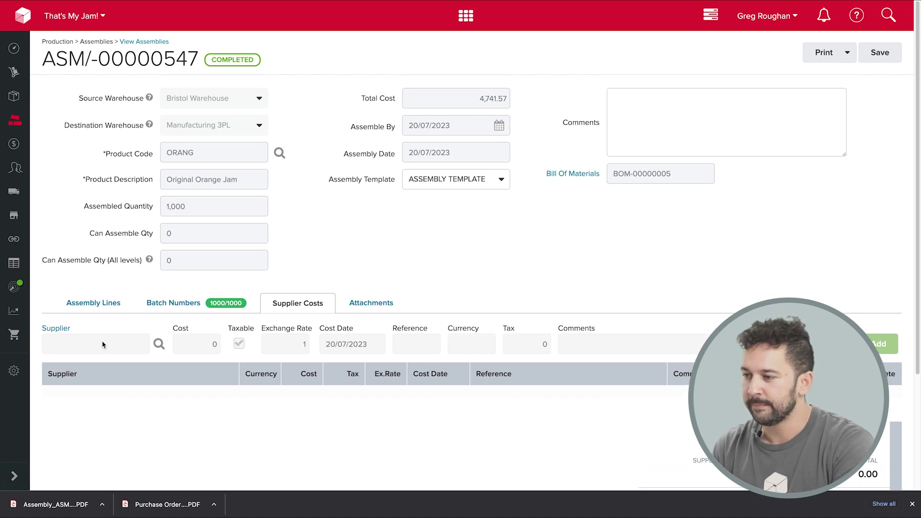
scroll(94, 331, down, 1)
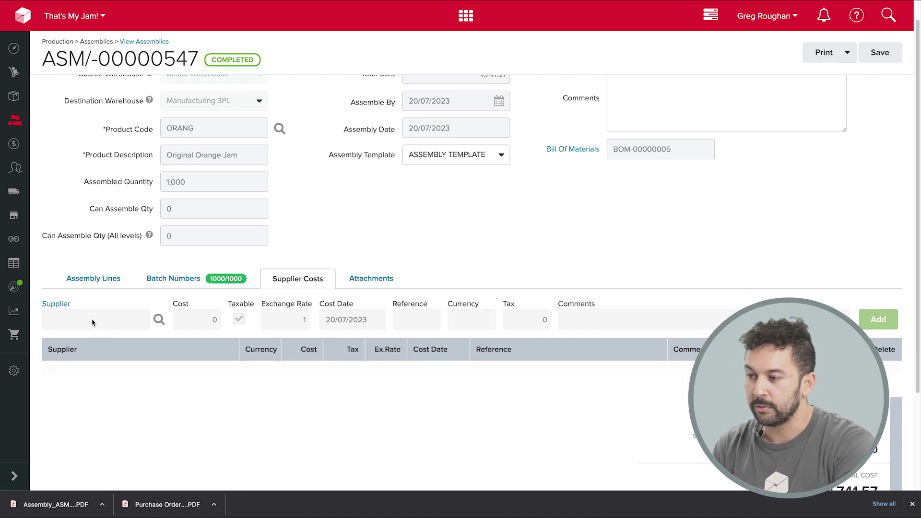
click(912, 503)
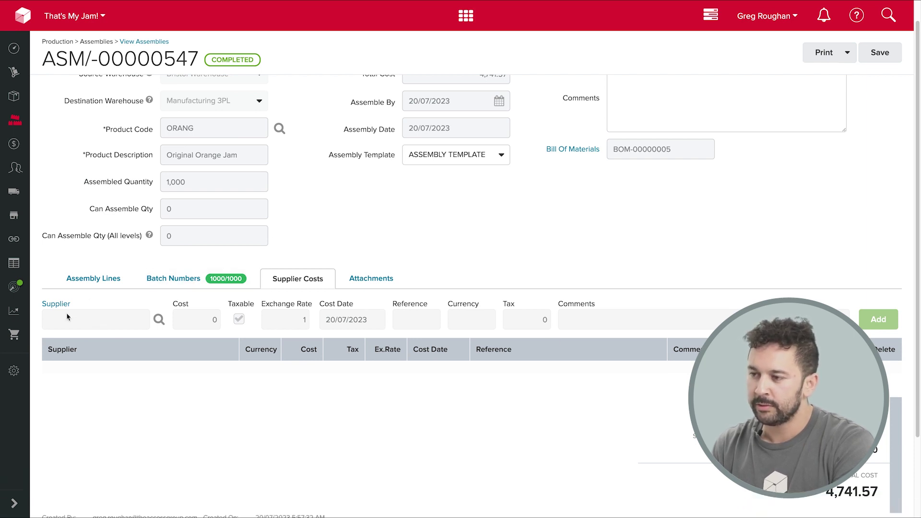
scroll(612, 205, up, 1)
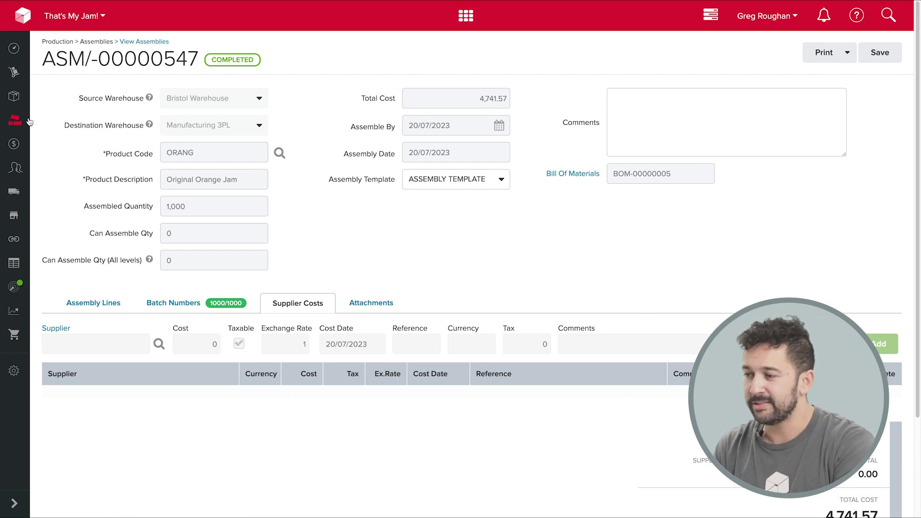
mouse_move(18, 119)
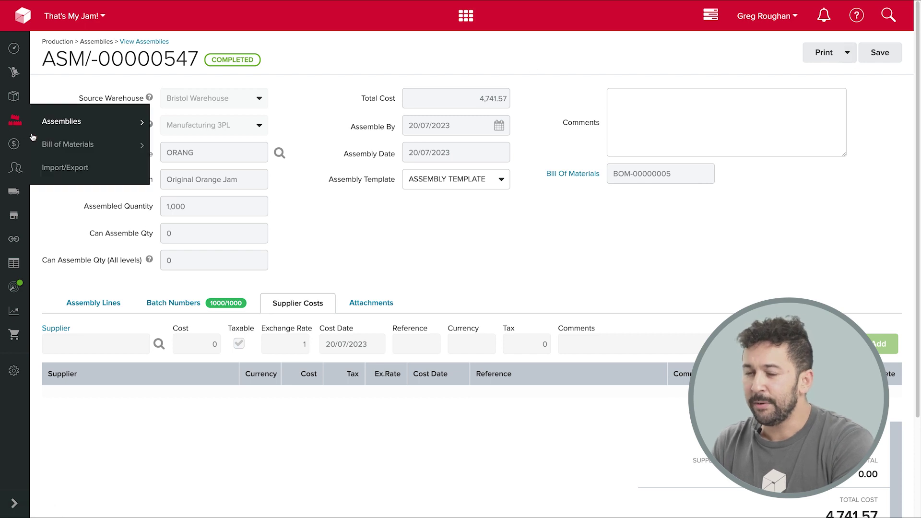
- Open ASM/-00000532 from View Assemblies and save it with status 3- Testing
click(59, 126)
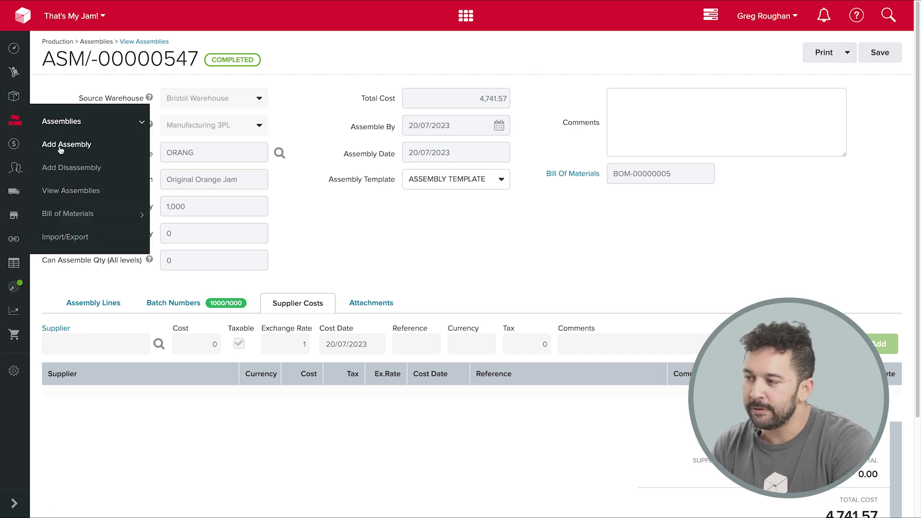
click(67, 191)
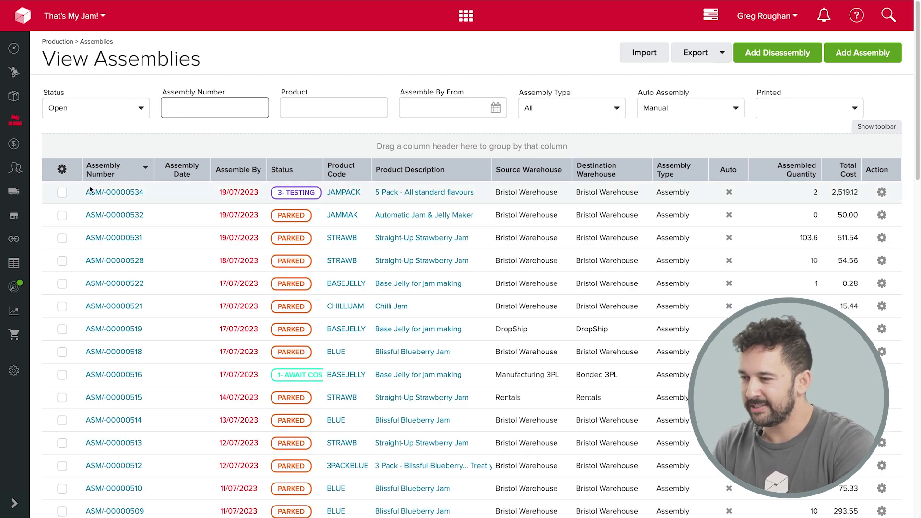
click(114, 215)
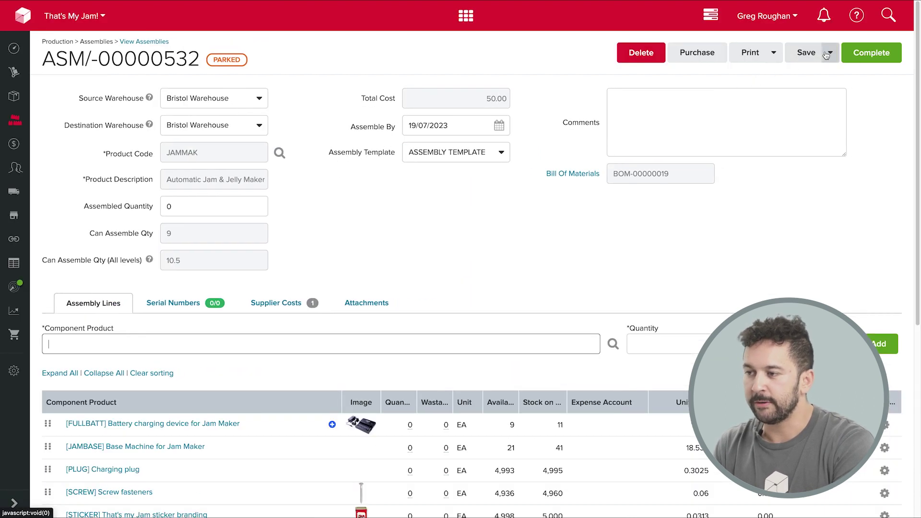
click(828, 53)
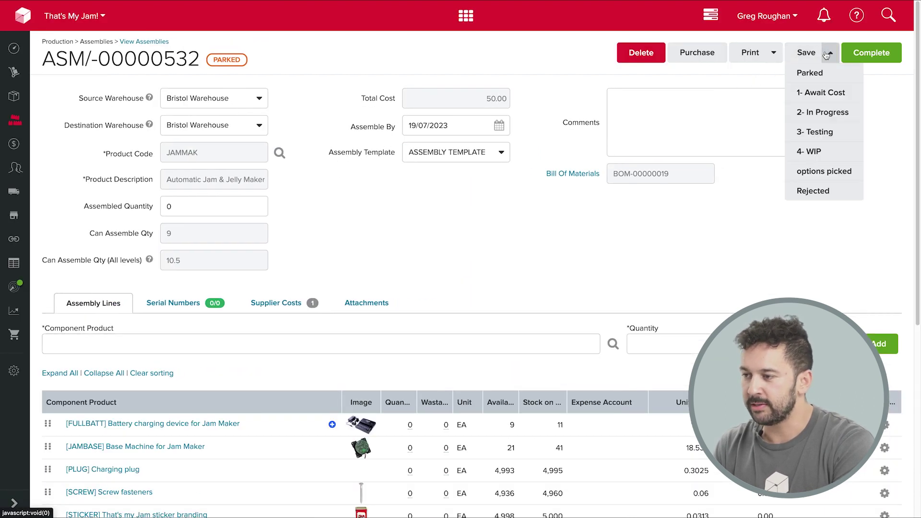
click(828, 134)
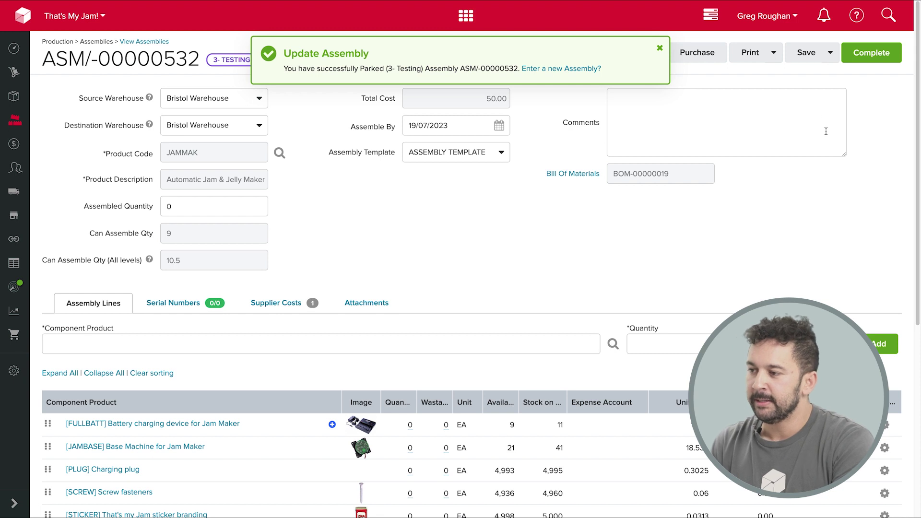
- Dismiss the update banner and browse all 17 bills on View Bills Of Materials
click(659, 49)
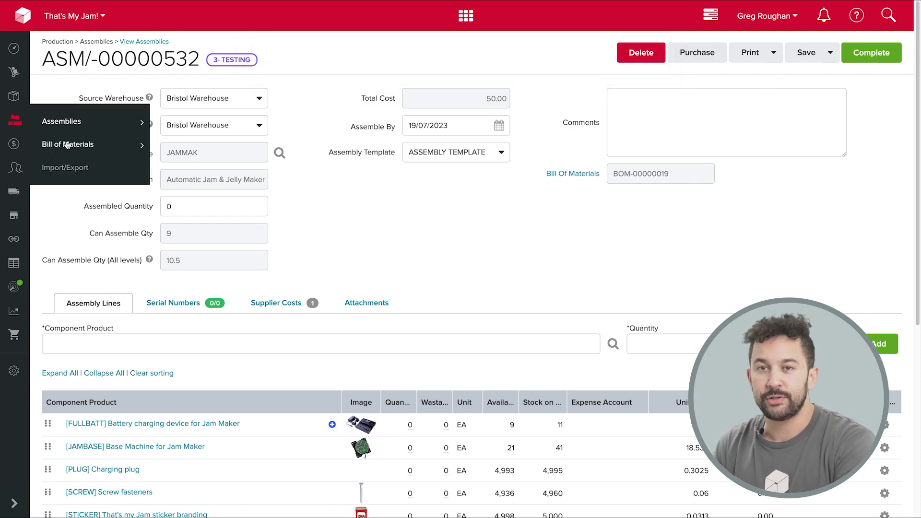
click(67, 145)
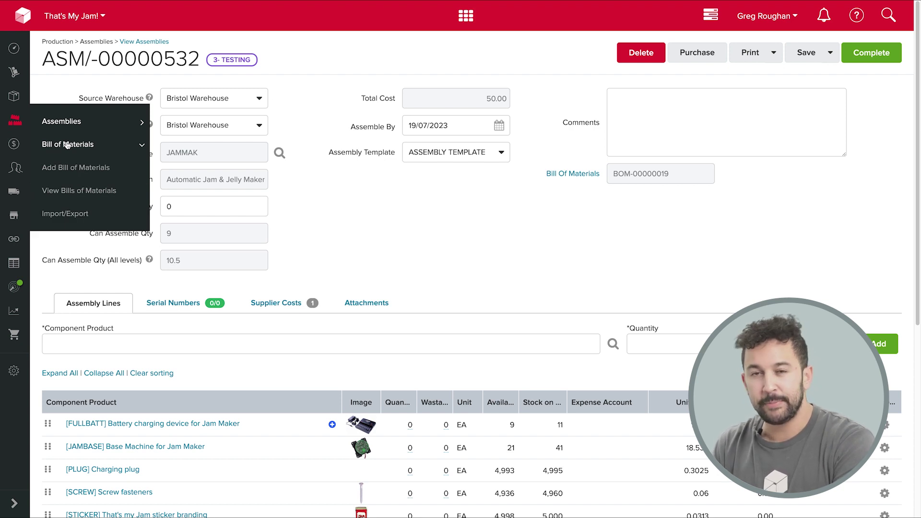
click(87, 191)
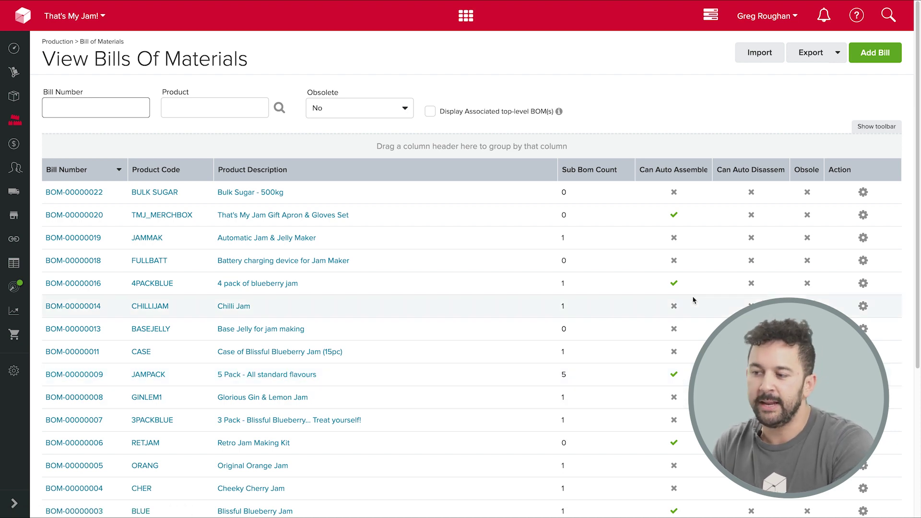
scroll(693, 301, down, 3)
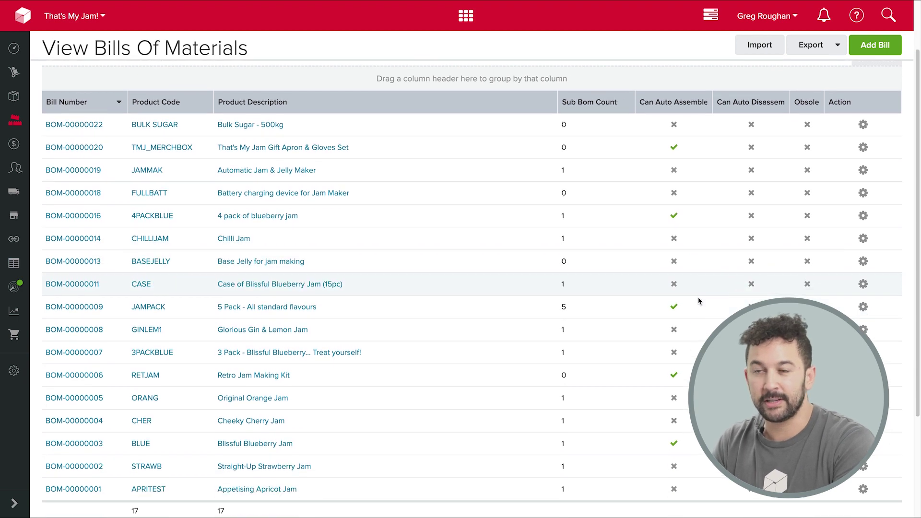
scroll(696, 295, up, 3)
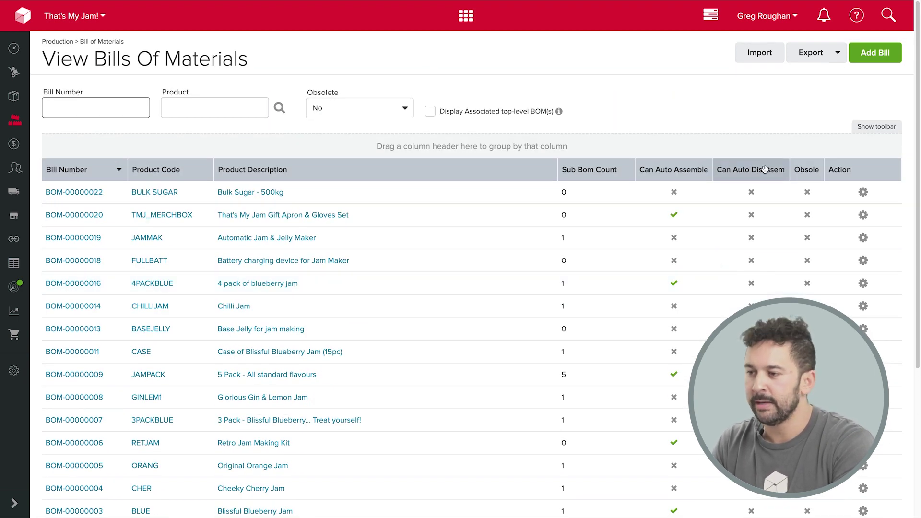
scroll(765, 187, down, 5)
scroll(764, 187, up, 5)
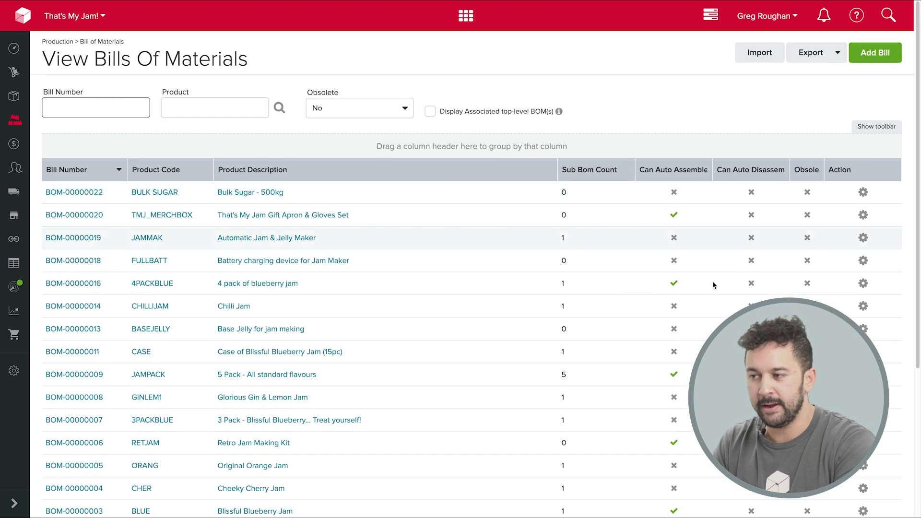